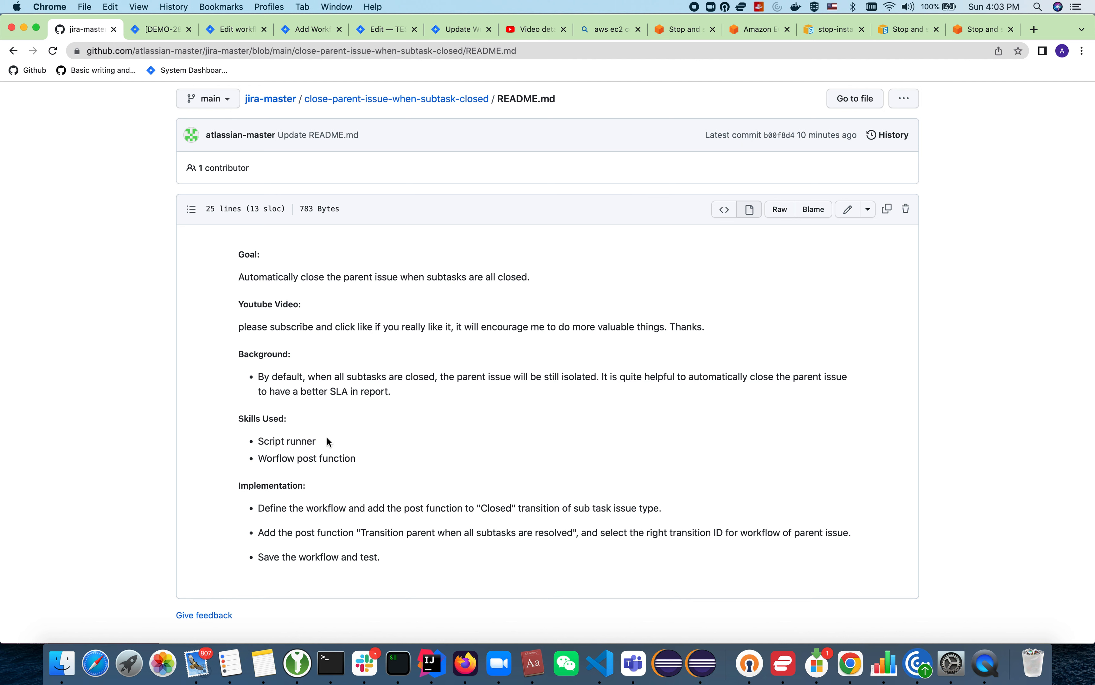
# Step: Highlight the three implementation points in the README to review the procedure
pyautogui.click(329, 455)
pyautogui.moveTo(400, 551); pyautogui.dragTo(261, 503)
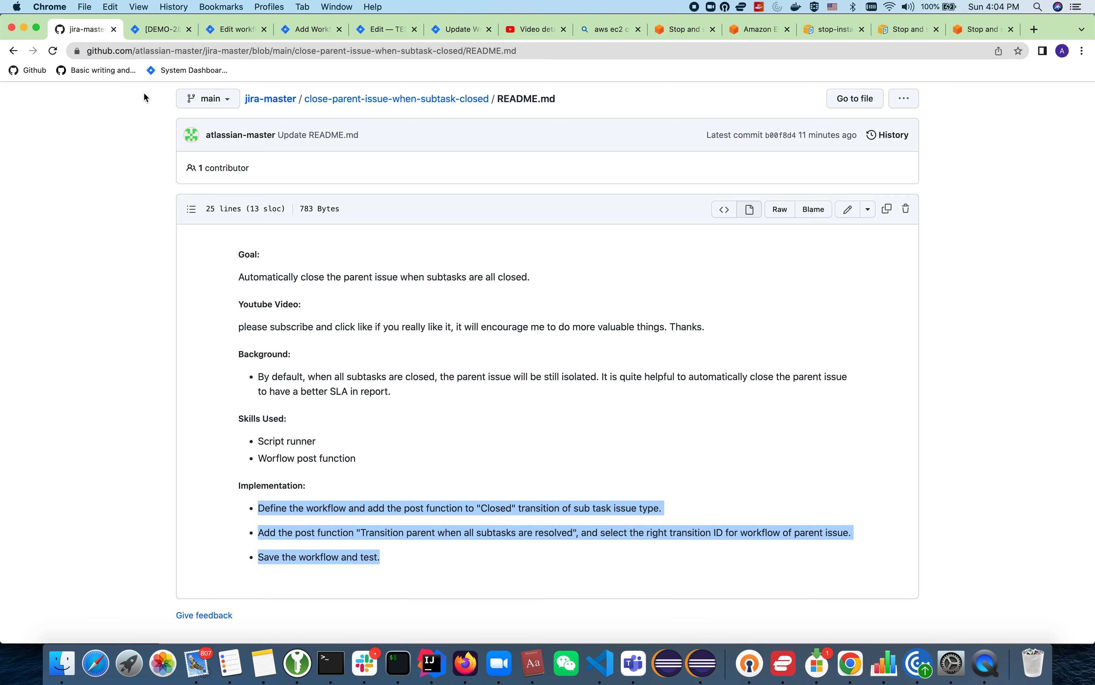
# Step: Switch to Jira and create a Story in the DEMO project with the summary "Parent Issue"
pyautogui.click(159, 29)
pyautogui.click(367, 96)
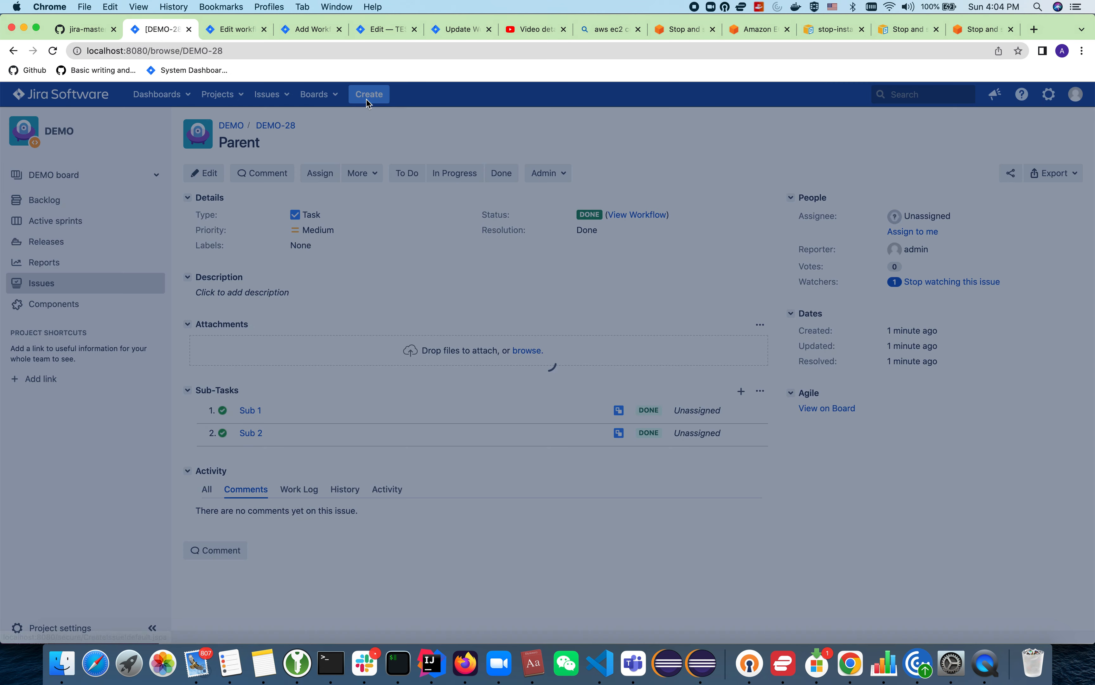
pyautogui.write('Parient Issue')
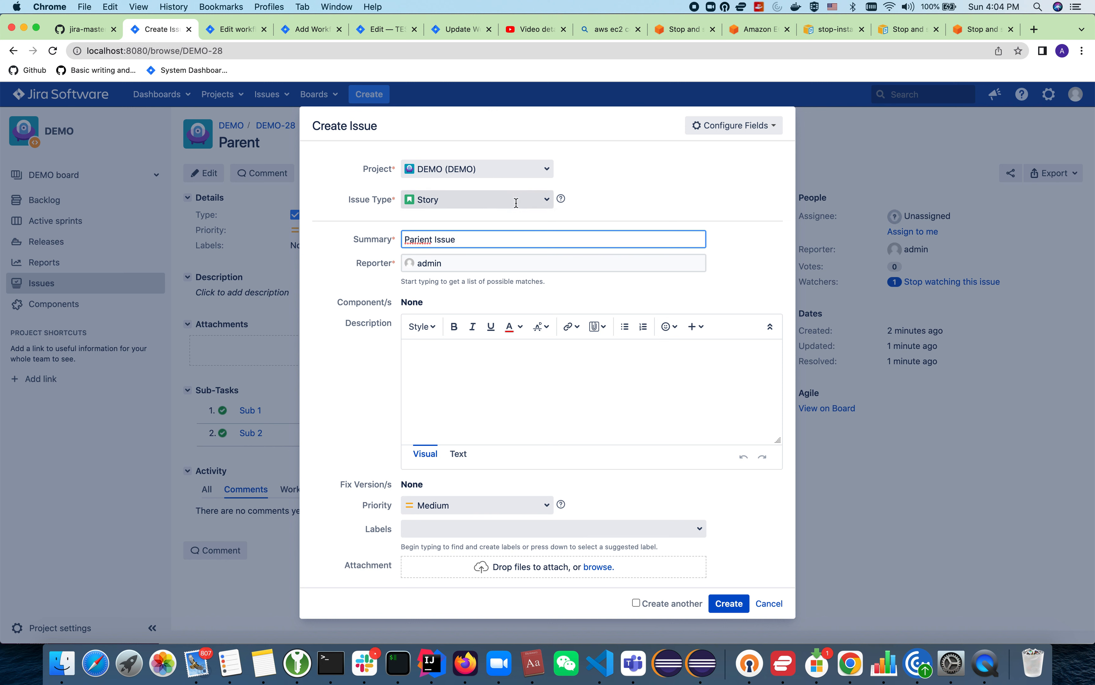
pyautogui.click(420, 239)
pyautogui.press('BackSpace')
pyautogui.doubleClick(418, 235)
pyautogui.write('Paremt')
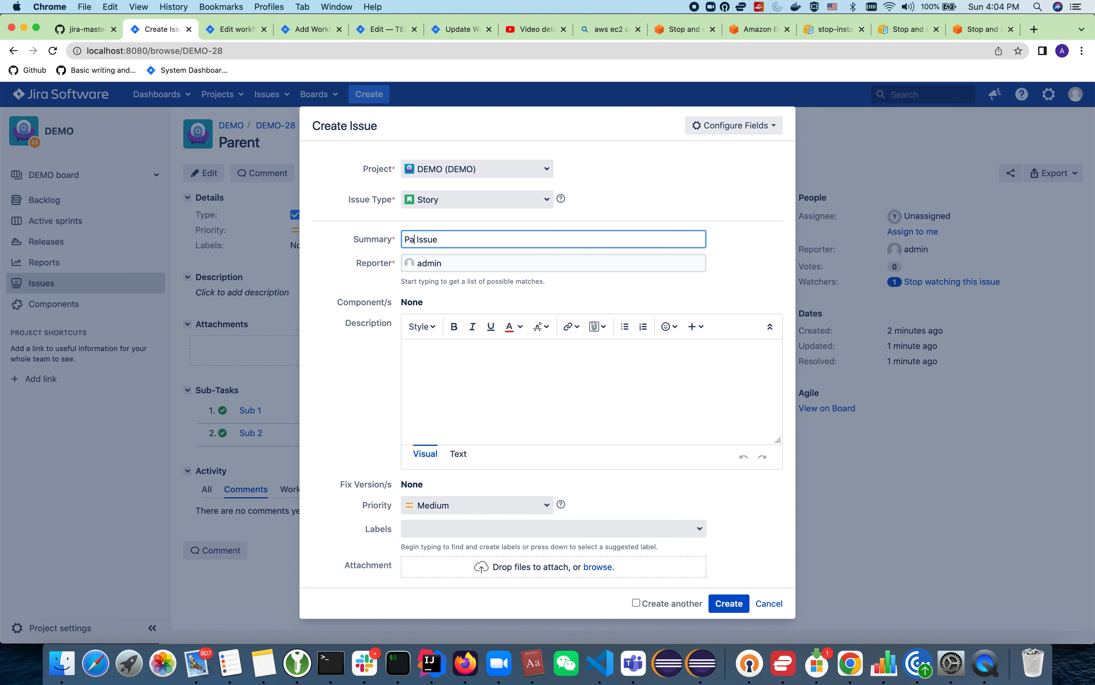
pyautogui.press('BackSpace')
pyautogui.press('BackSpace')
pyautogui.write('t')
pyautogui.press('BackSpace')
pyautogui.write('nt')
pyautogui.click(729, 603)
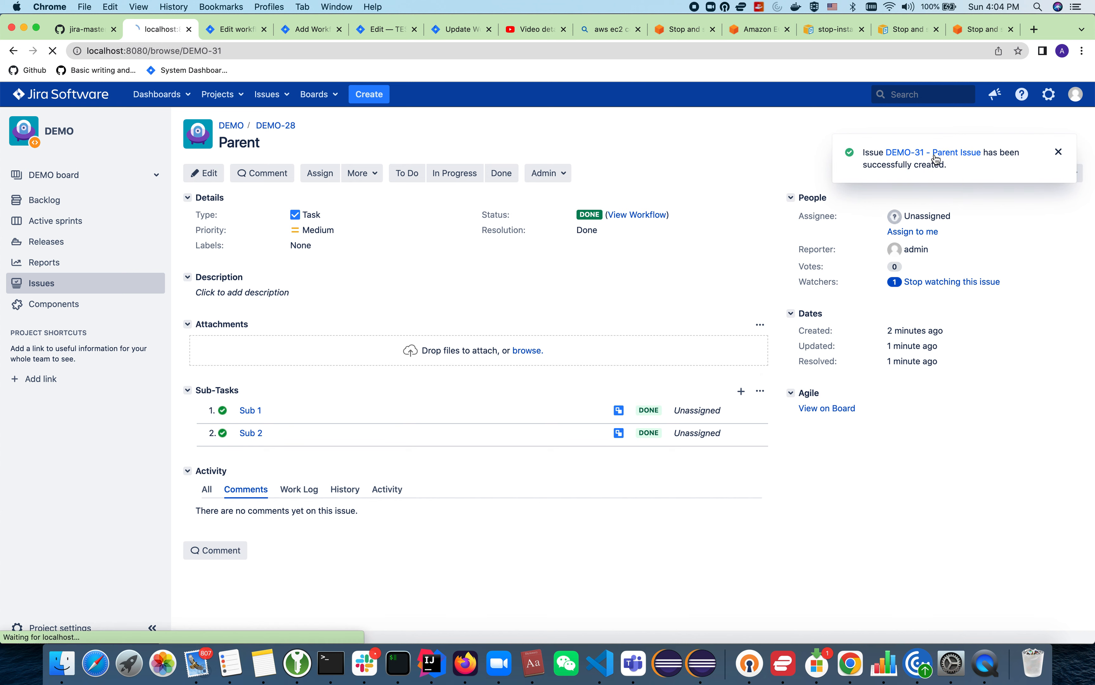
# Step: Open the new Parent Issue and create a sub-task with the summary "Sub 1"
pyautogui.click(936, 156)
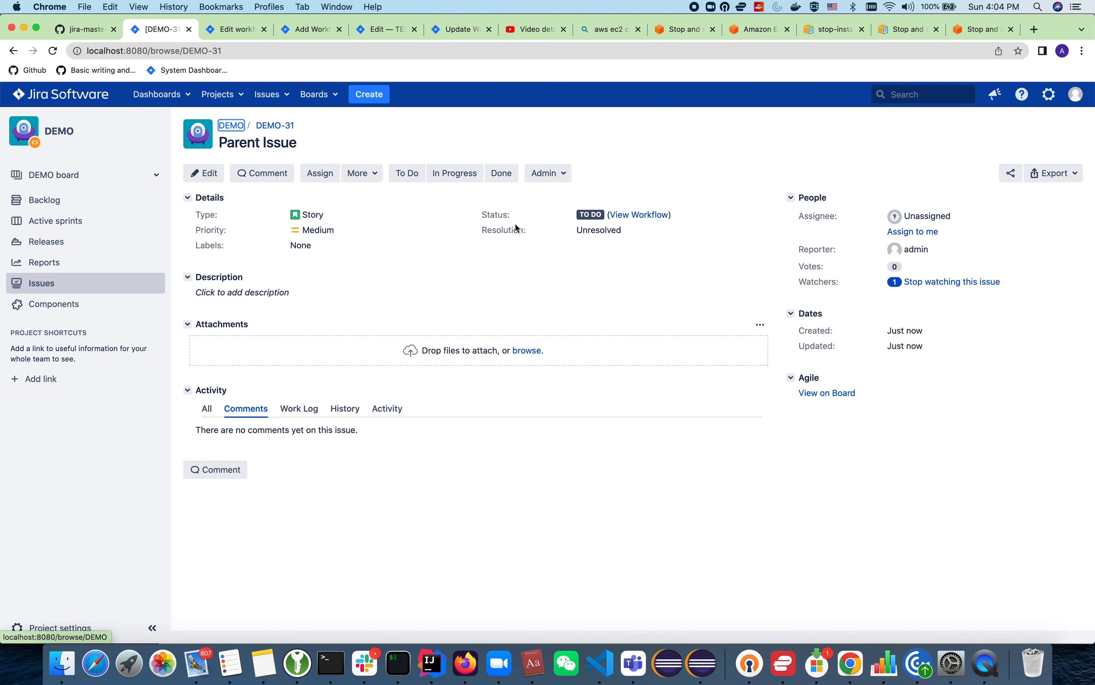
pyautogui.click(364, 174)
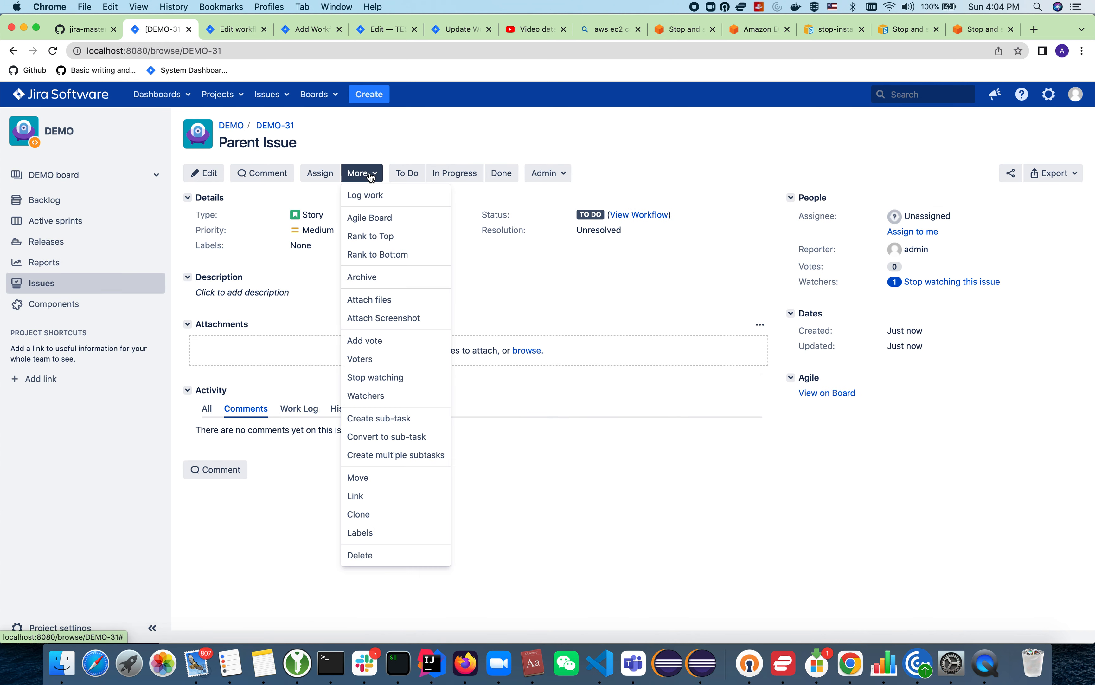
pyautogui.click(395, 419)
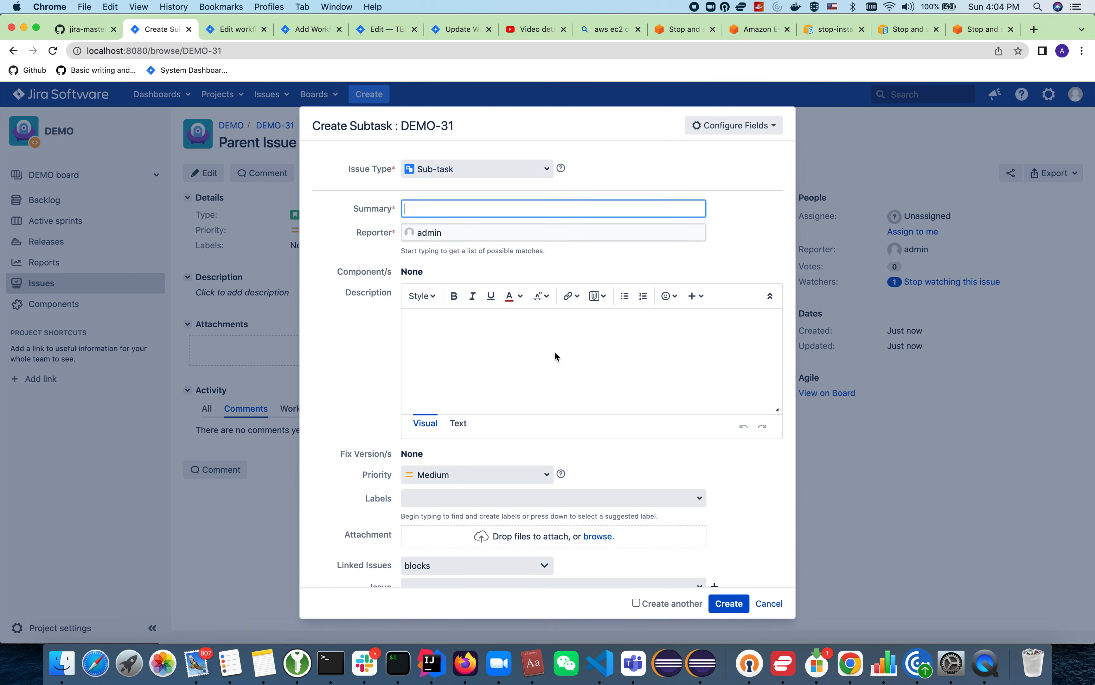
pyautogui.write('Sub 1')
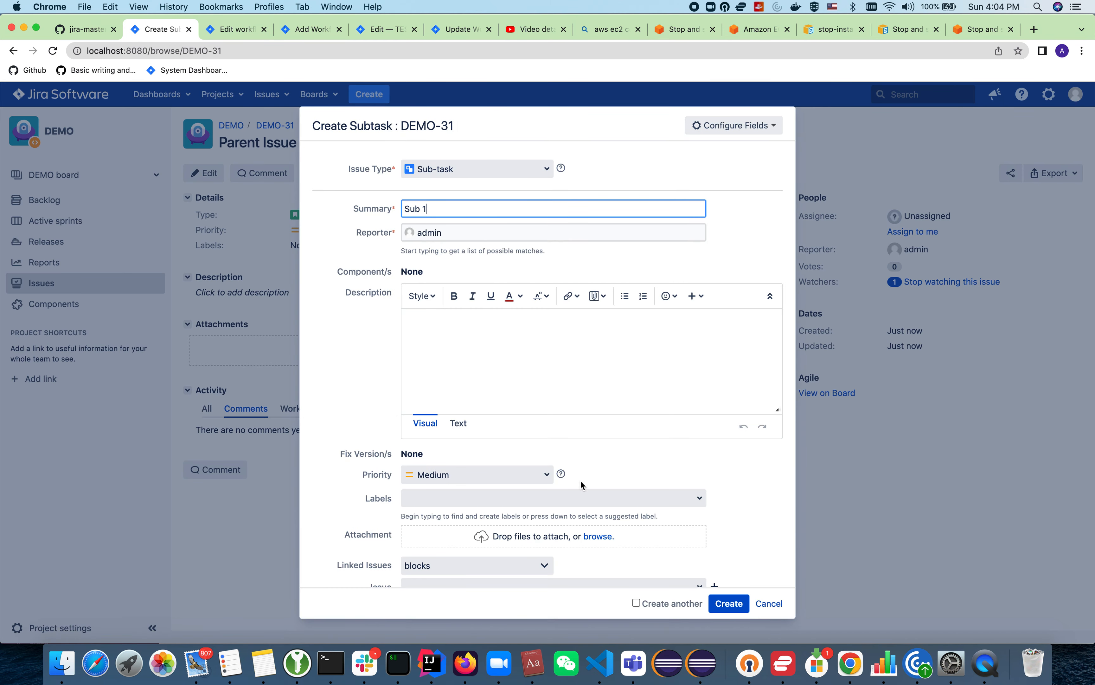
pyautogui.click(729, 603)
# Step: Create a second sub-task under Parent Issue with the summary "Sub2"
pyautogui.click(367, 174)
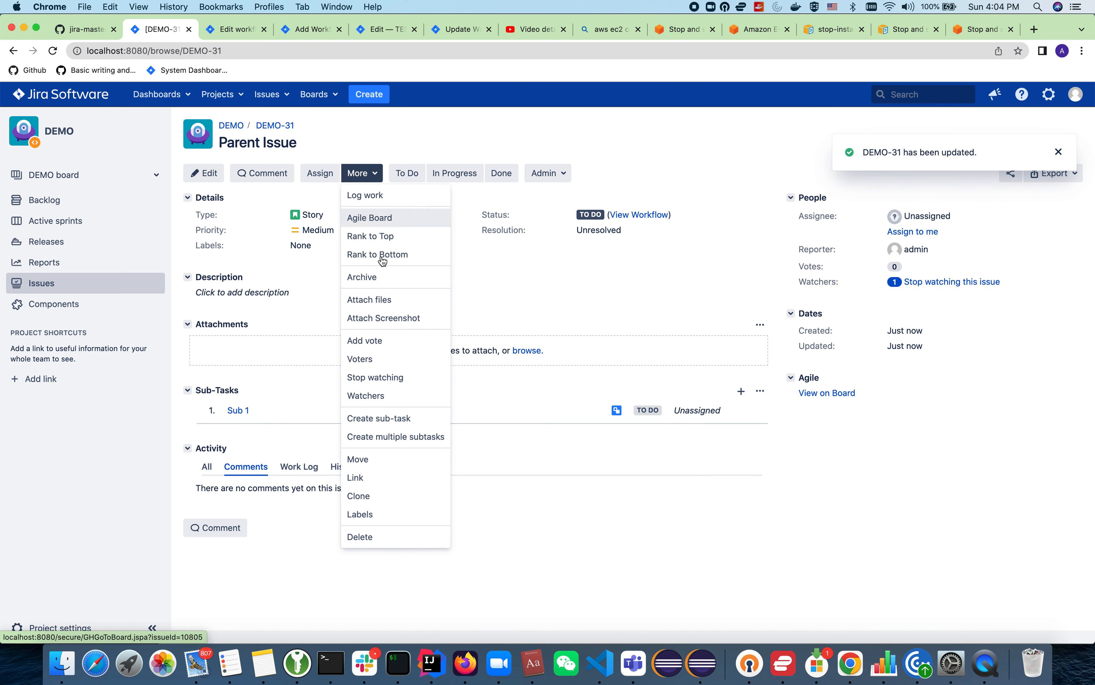
pyautogui.click(391, 419)
pyautogui.write('Sub 2')
pyautogui.click(730, 599)
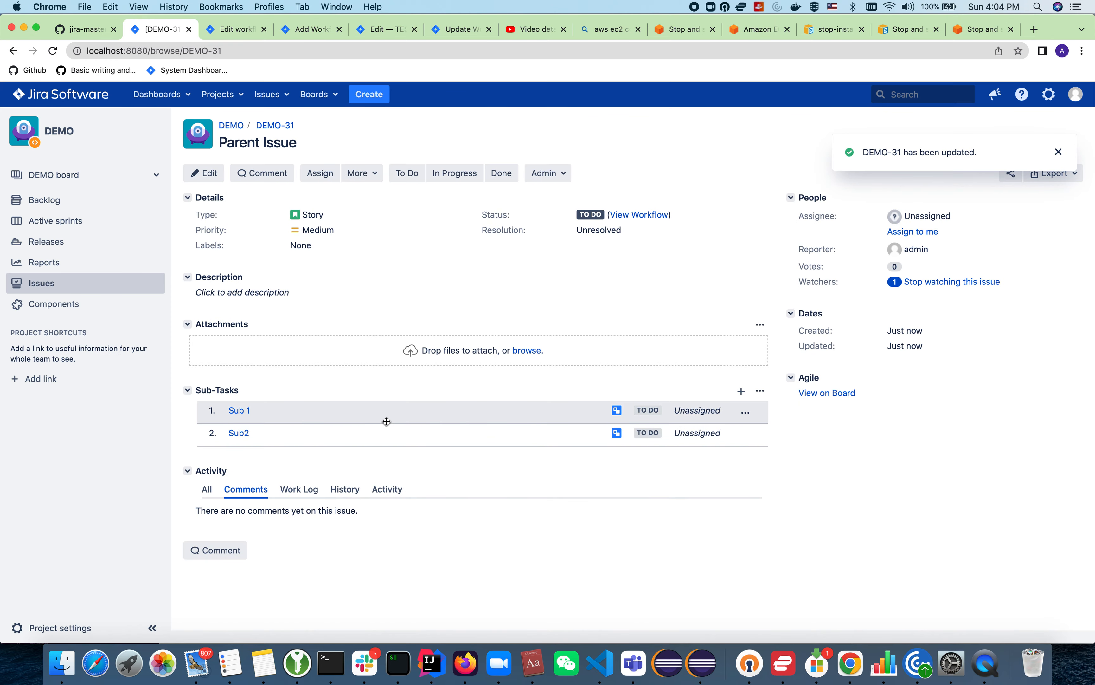
# Step: Transition both sub-tasks, Sub 1 and Sub2, to Done from the parent issue
pyautogui.click(747, 413)
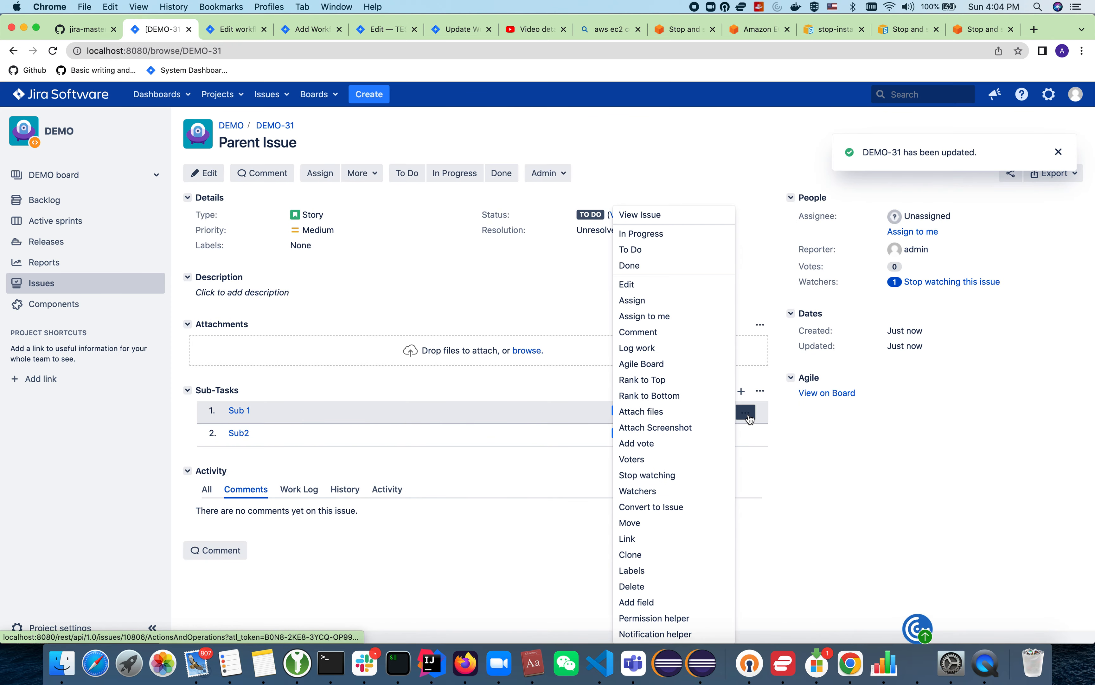
pyautogui.click(662, 275)
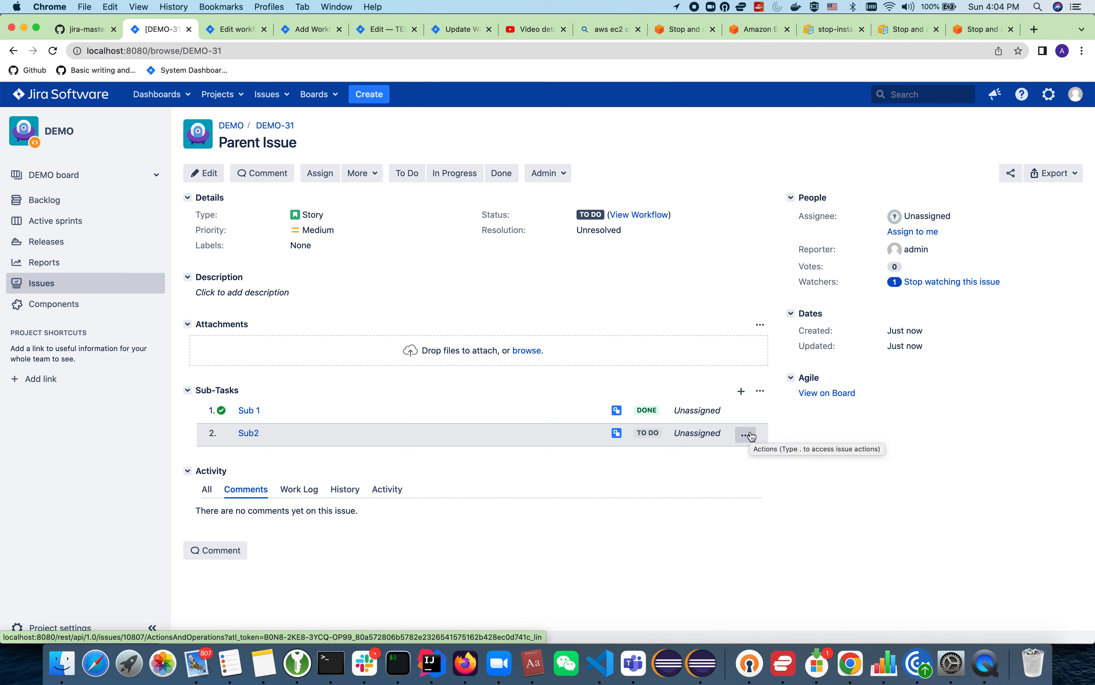
pyautogui.click(746, 435)
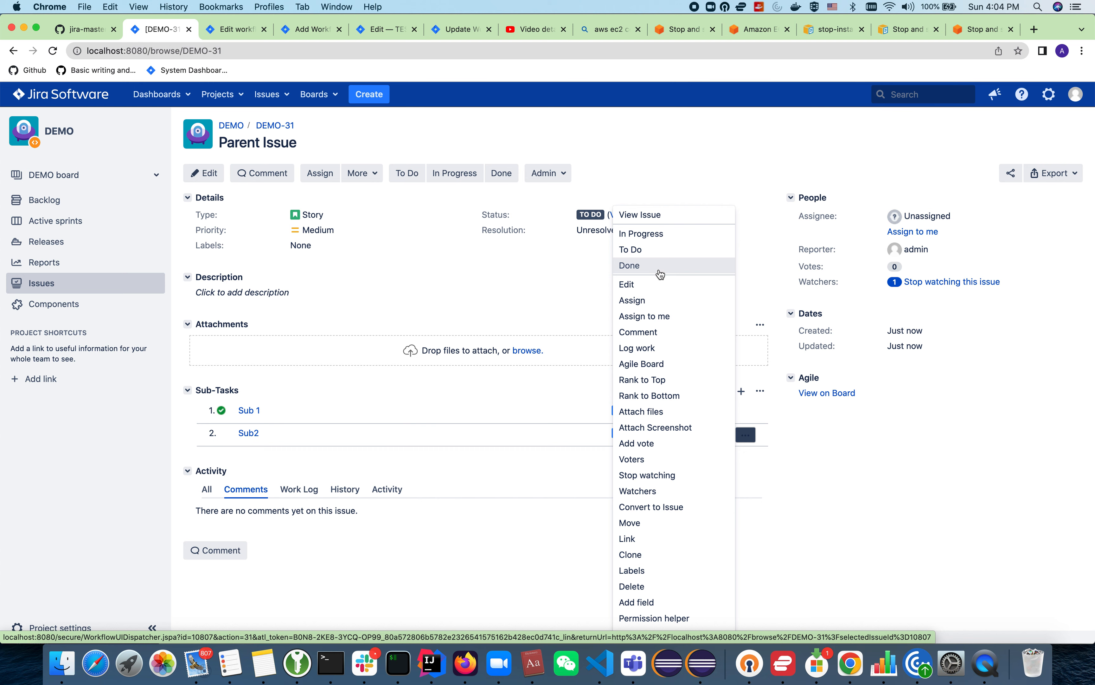
pyautogui.click(659, 270)
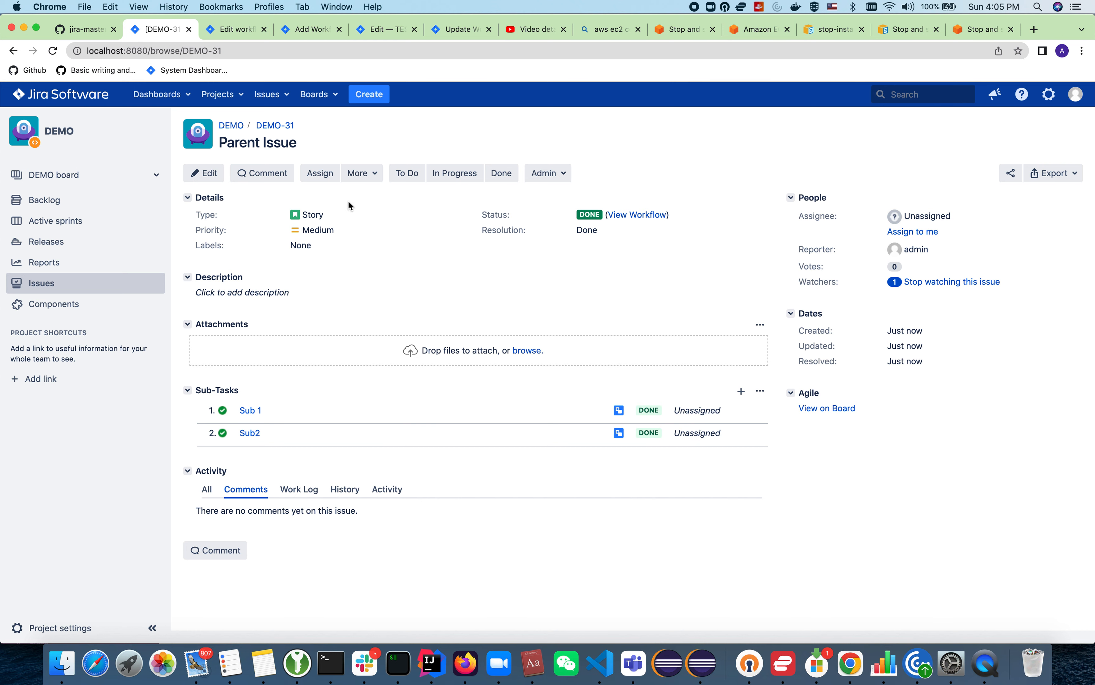
# Step: Open the DEMO project's Software Simplified Workflow for editing from the project settings, entering the administrator password
pyautogui.click(77, 628)
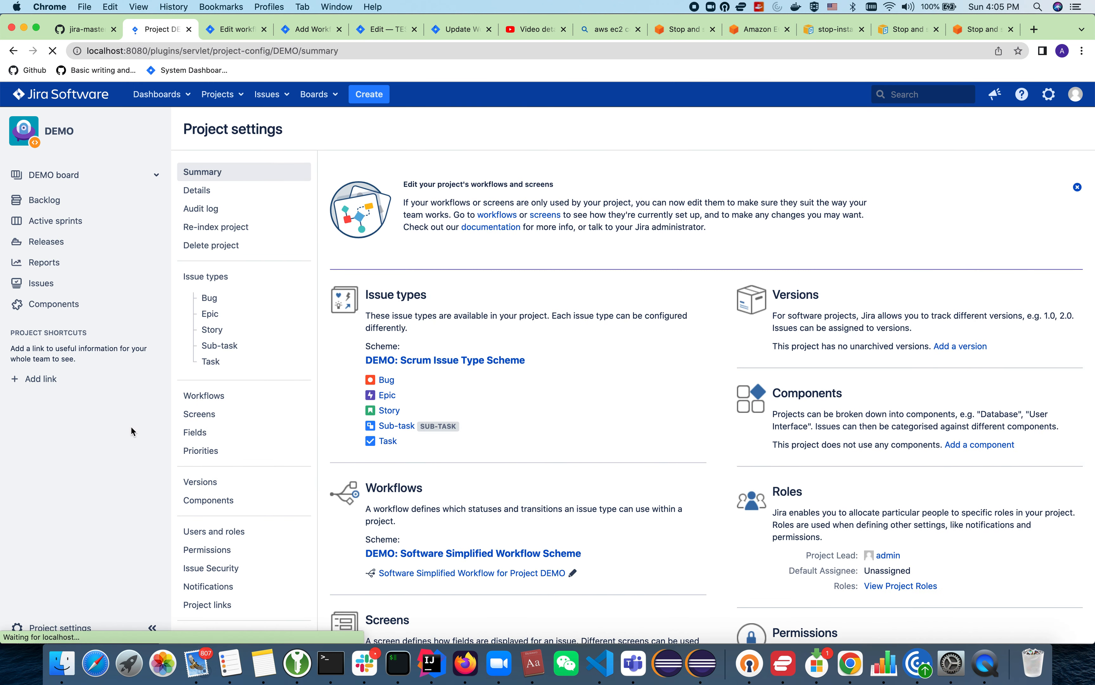
pyautogui.click(223, 406)
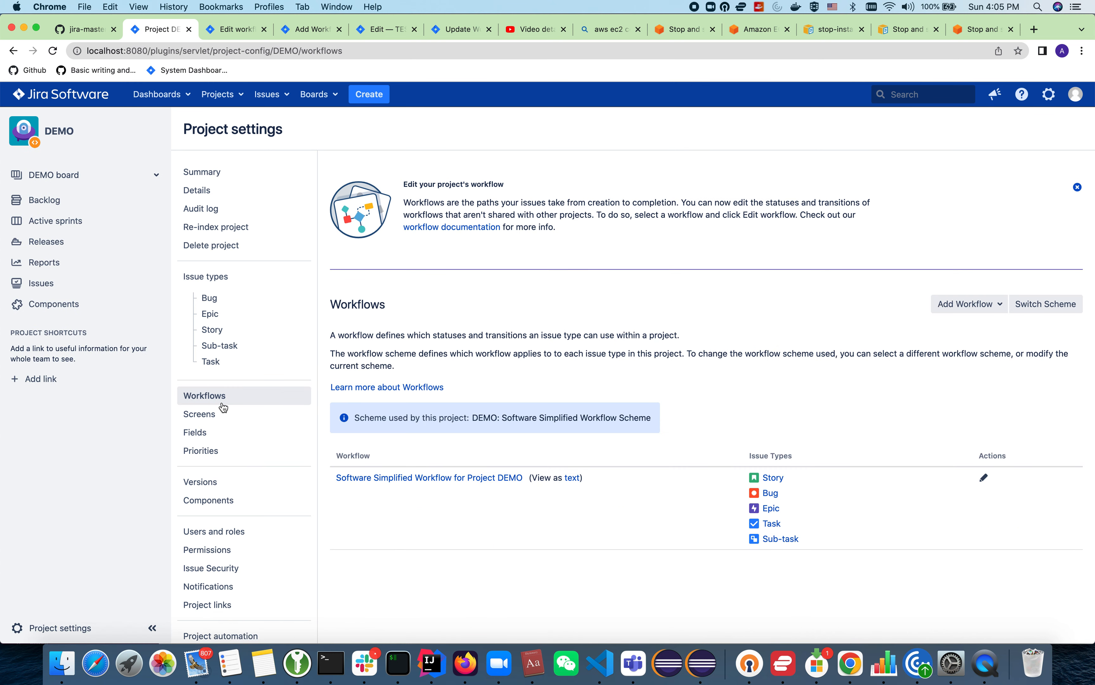
pyautogui.click(984, 479)
pyautogui.write('admin')
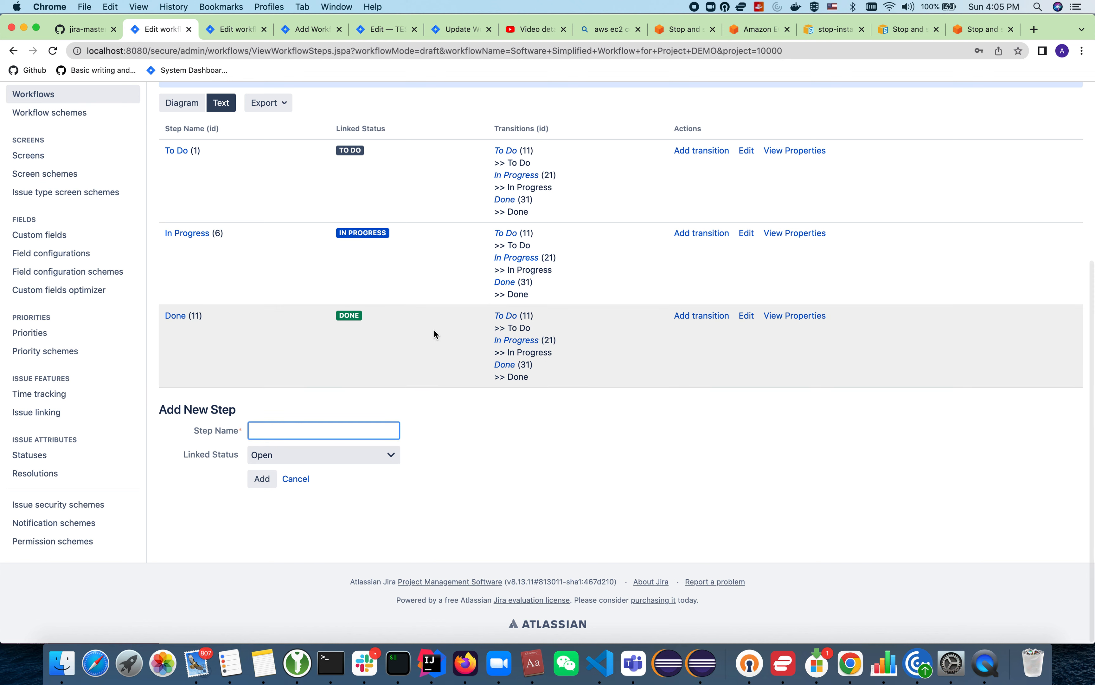
# Step: Show the workflow as a diagram and open the post functions of the transition from all statuses to Done
pyautogui.click(183, 103)
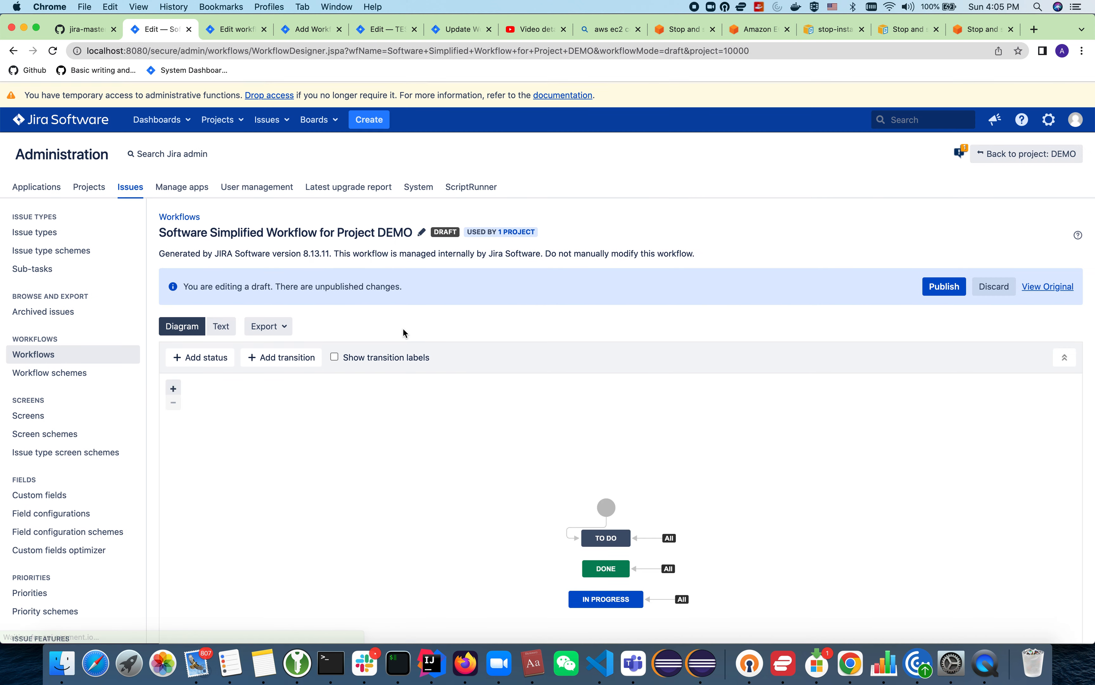
pyautogui.scroll(-2, 661, 448)
pyautogui.click(655, 423)
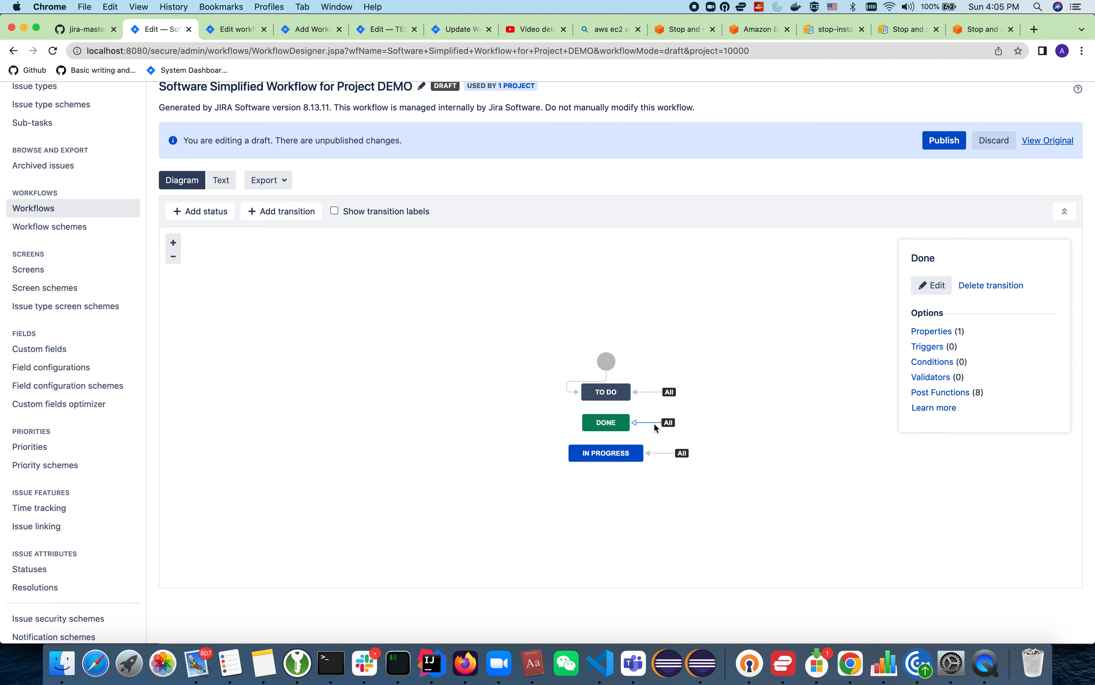
pyautogui.scroll(1, 412, 161)
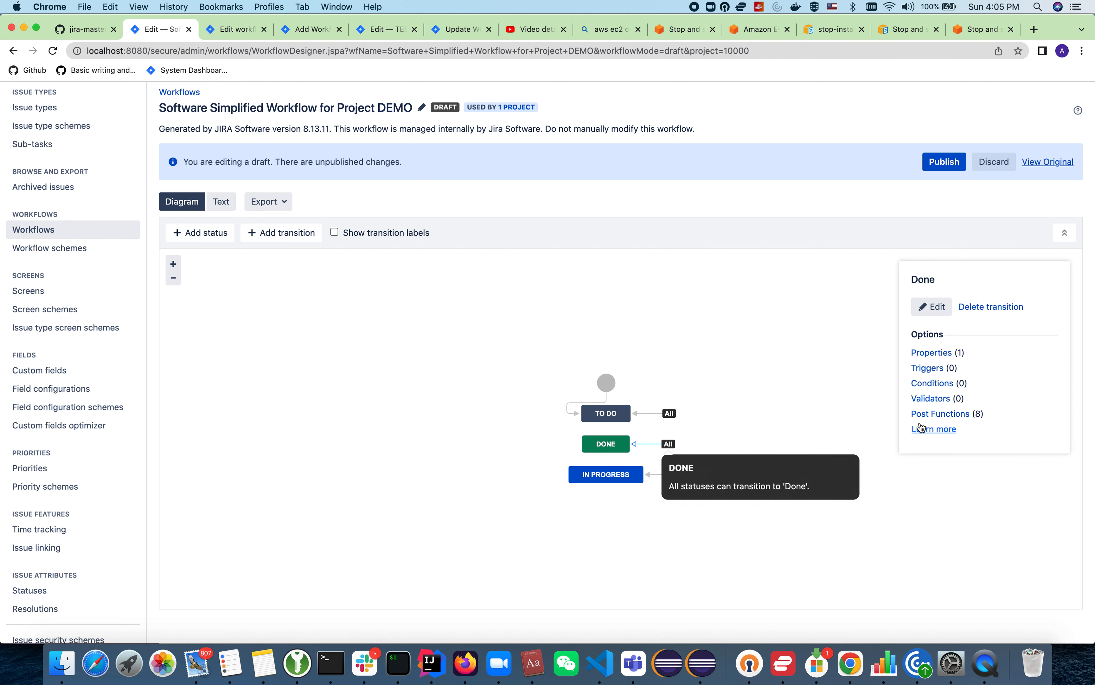
pyautogui.click(930, 413)
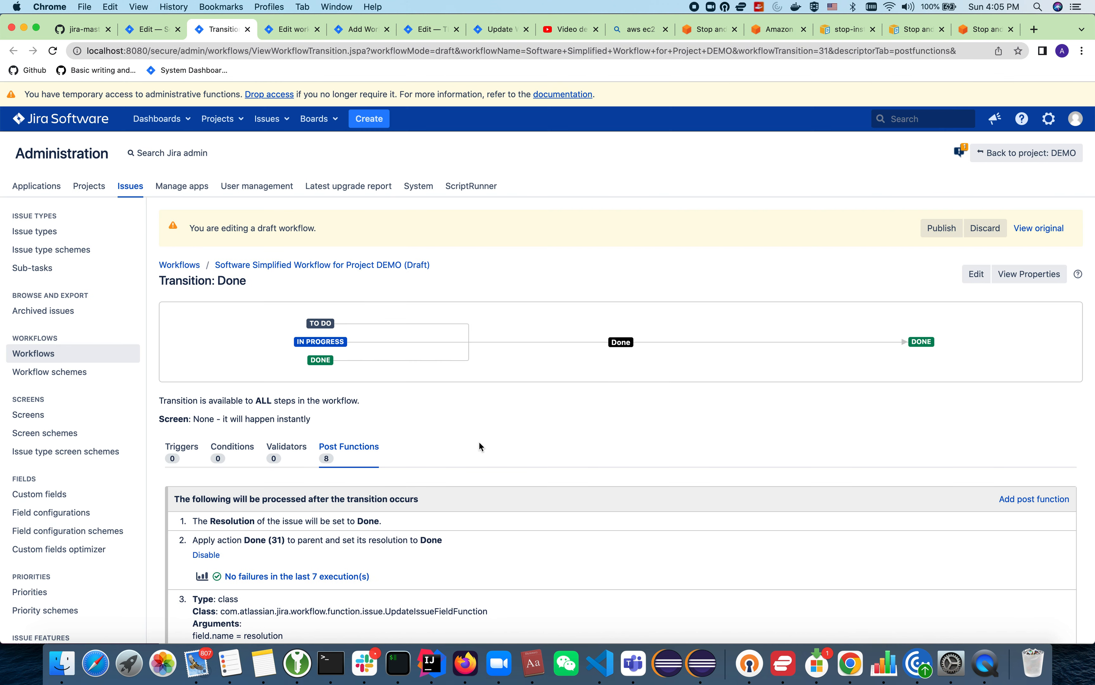
# Step: Find "parent" among the available post functions and add "Transition parent when all subtasks are resolved [ScriptRunner]" to the Done transition
pyautogui.scroll(-2, 479, 446)
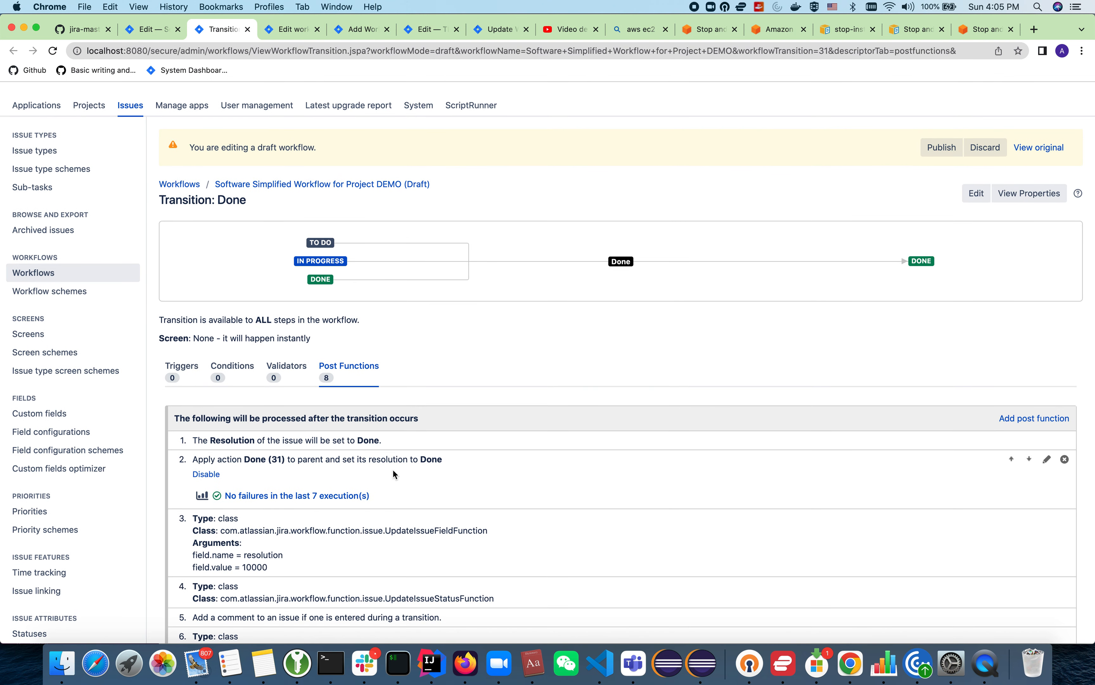
pyautogui.click(1010, 420)
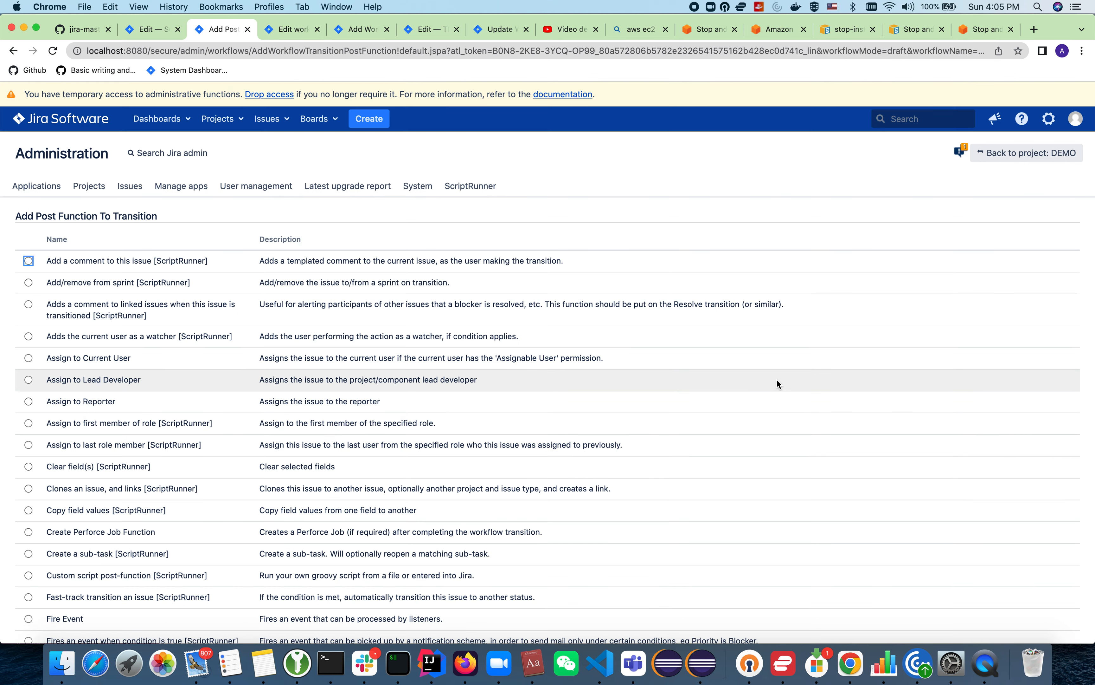
pyautogui.scroll(-5, 778, 381)
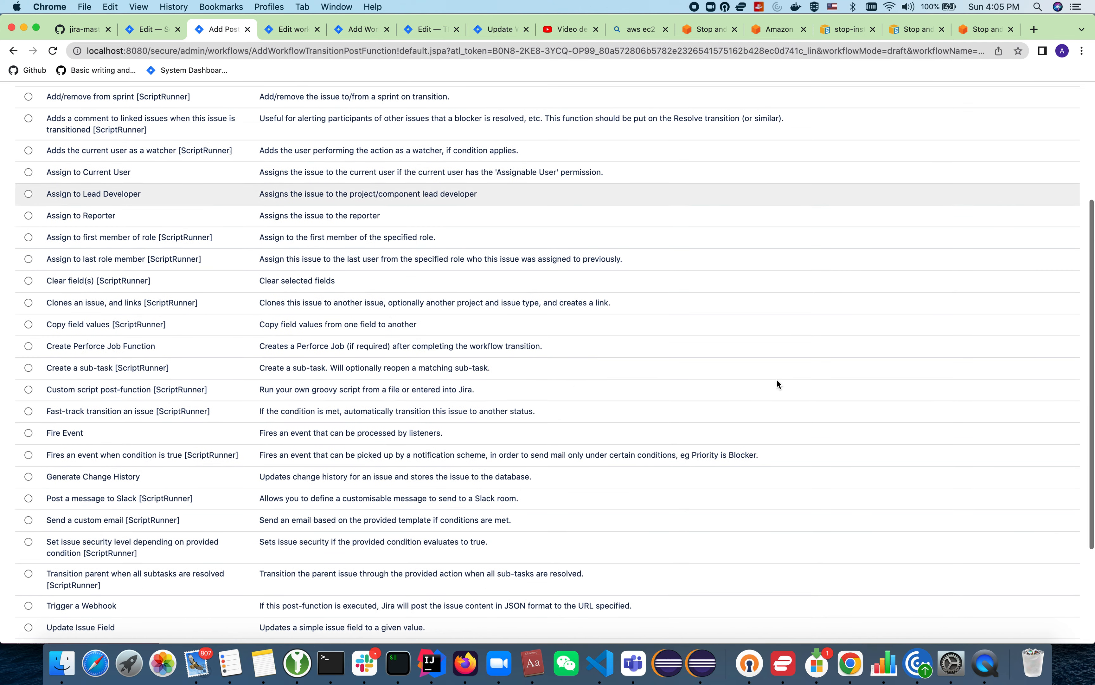
pyautogui.press('super+f')
pyautogui.write('parent')
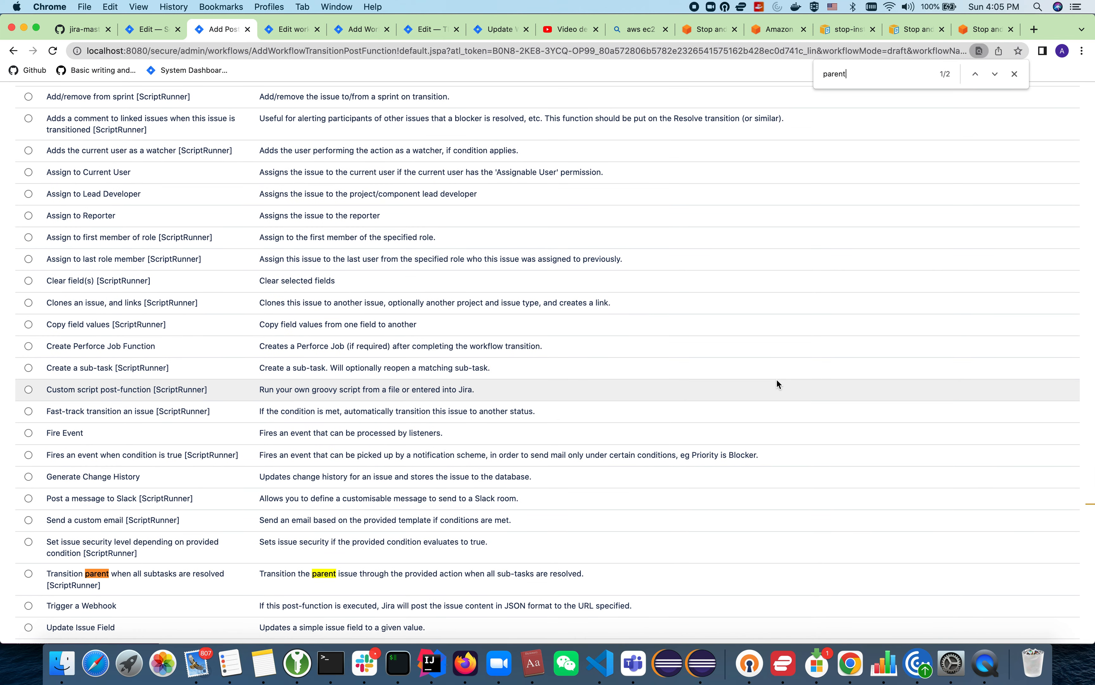
pyautogui.scroll(-1, 583, 521)
pyautogui.scroll(-1, 583, 523)
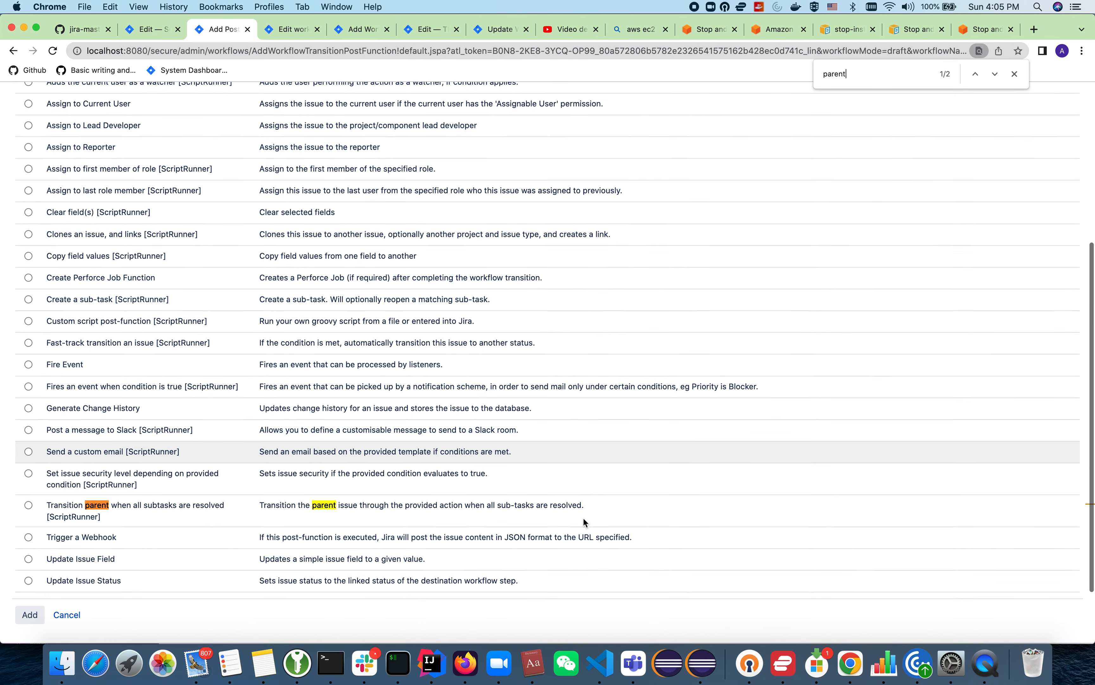
pyautogui.click(172, 504)
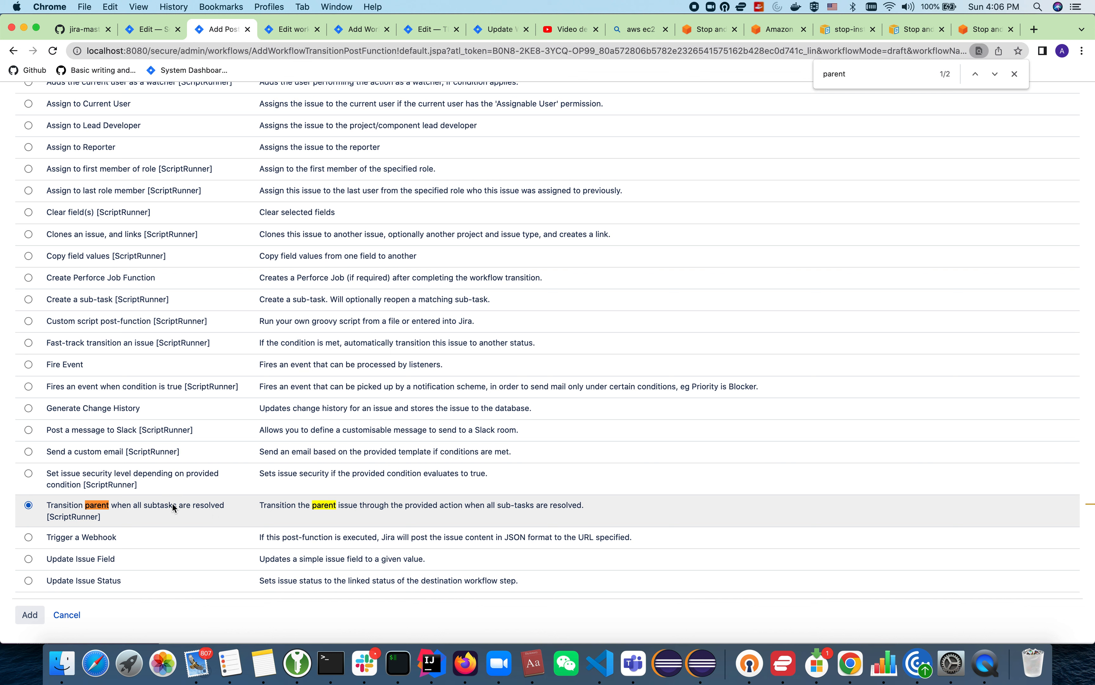
pyautogui.click(32, 615)
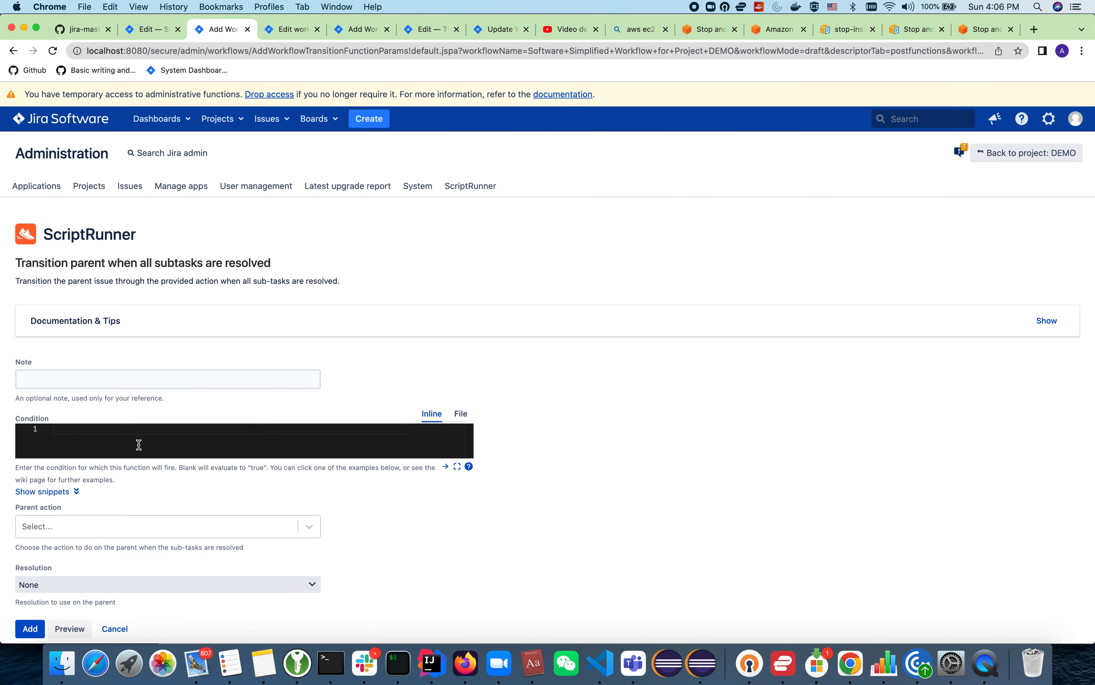
# Step: Show the example condition snippets for the post function and look through them
pyautogui.scroll(-2, 138, 495)
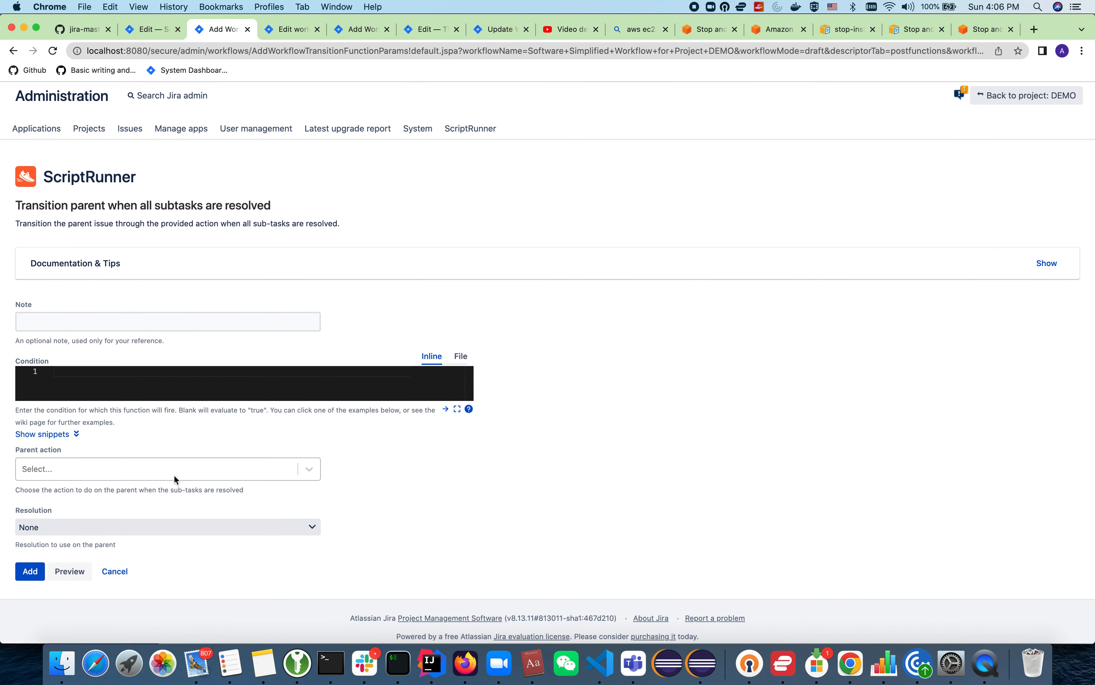
pyautogui.scroll(-1, 174, 474)
pyautogui.click(138, 338)
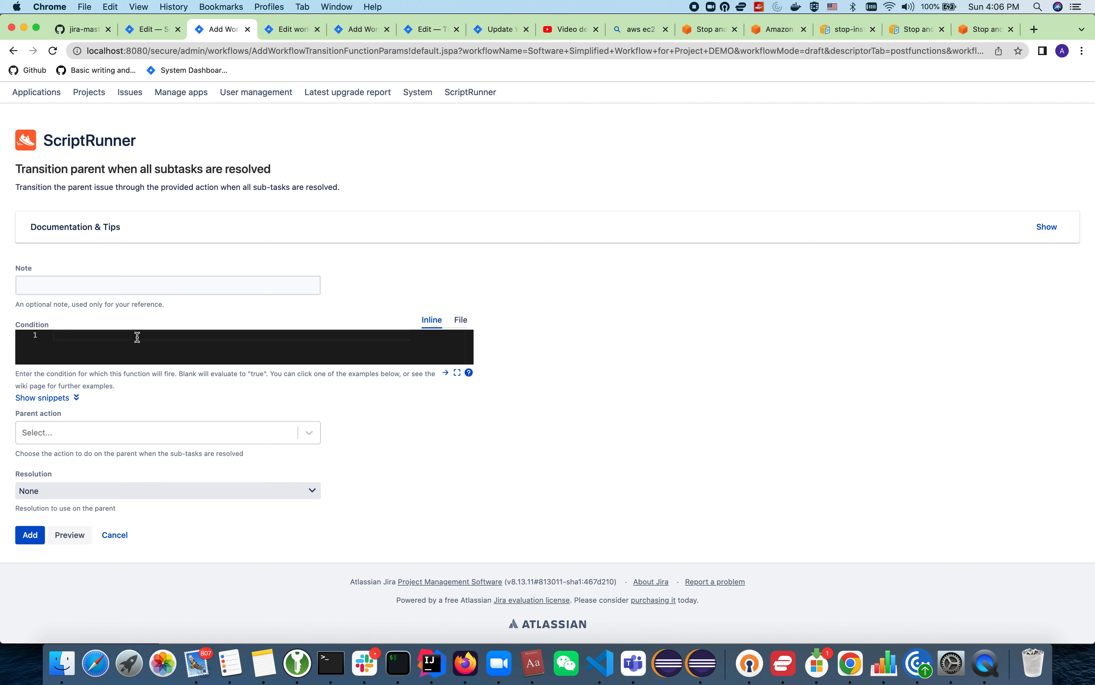
pyautogui.click(72, 398)
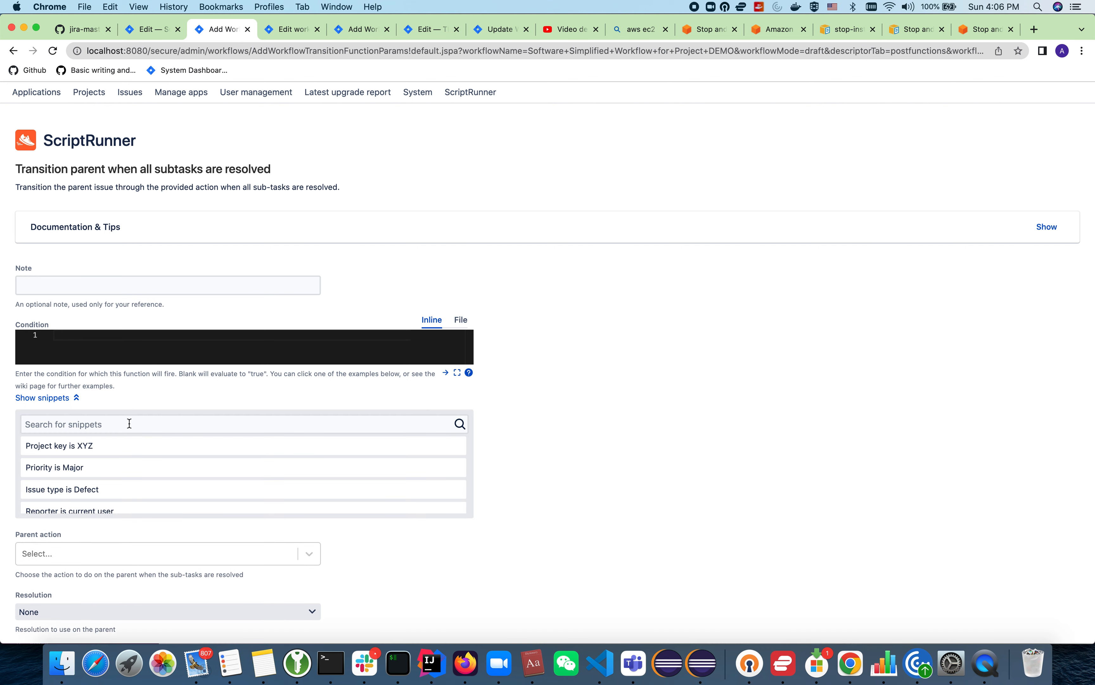
pyautogui.scroll(-4, 116, 456)
pyautogui.scroll(-1, 116, 456)
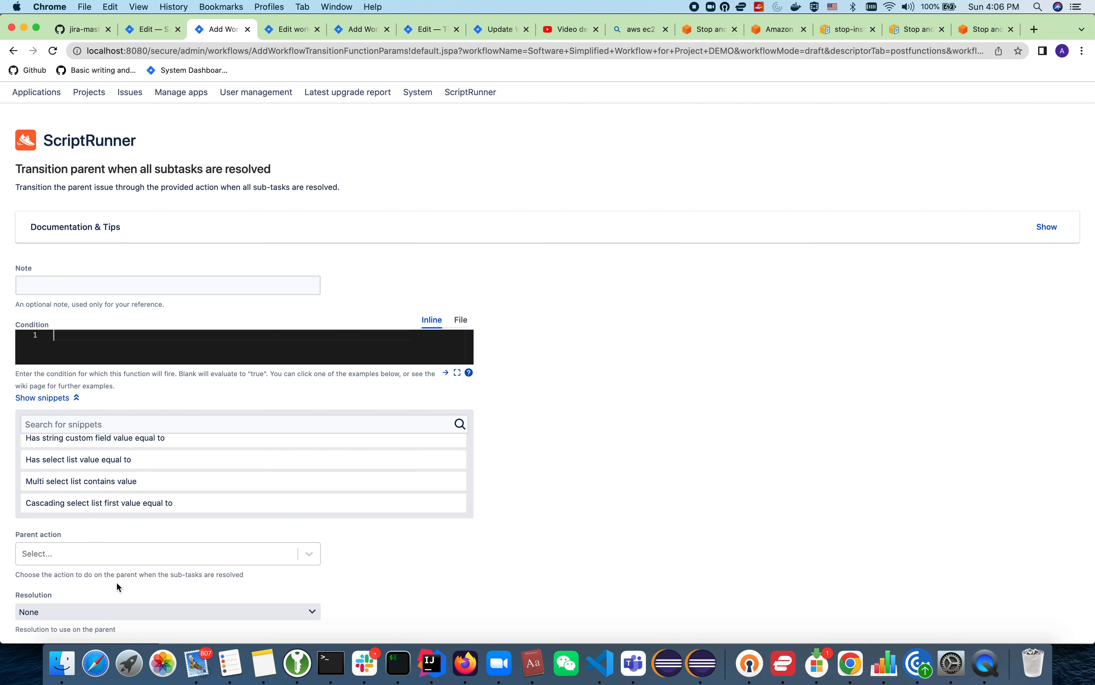
# Step: Look through the available parent actions and check the Done transition's ID in the DEMO workflow's text view
pyautogui.click(145, 551)
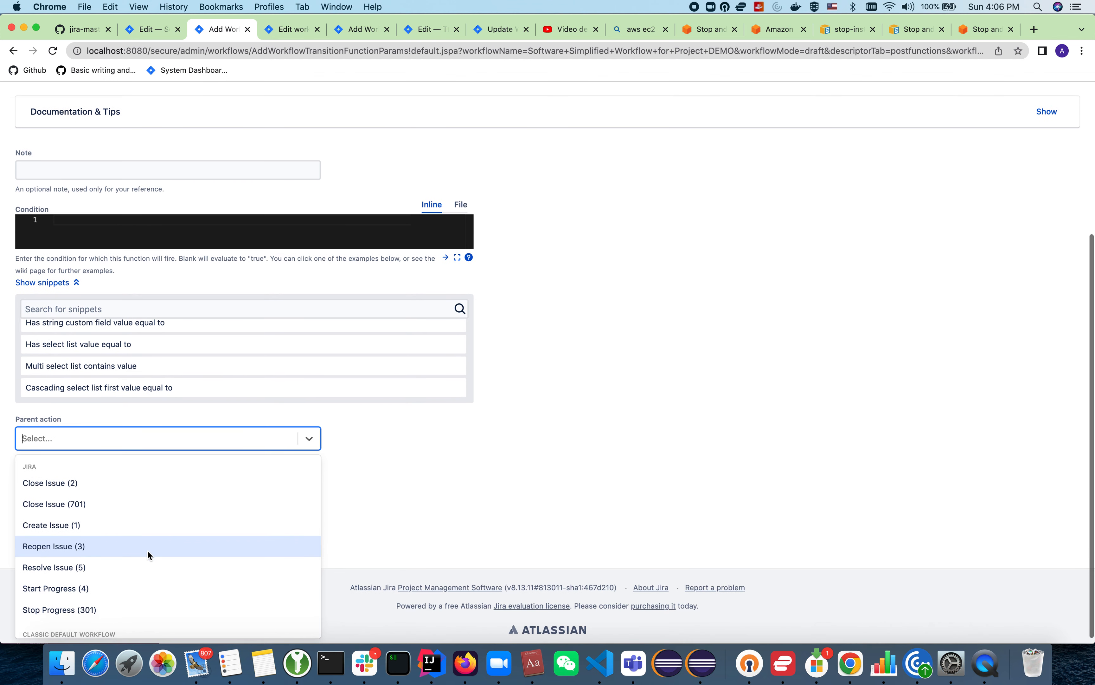
pyautogui.scroll(-1, 170, 490)
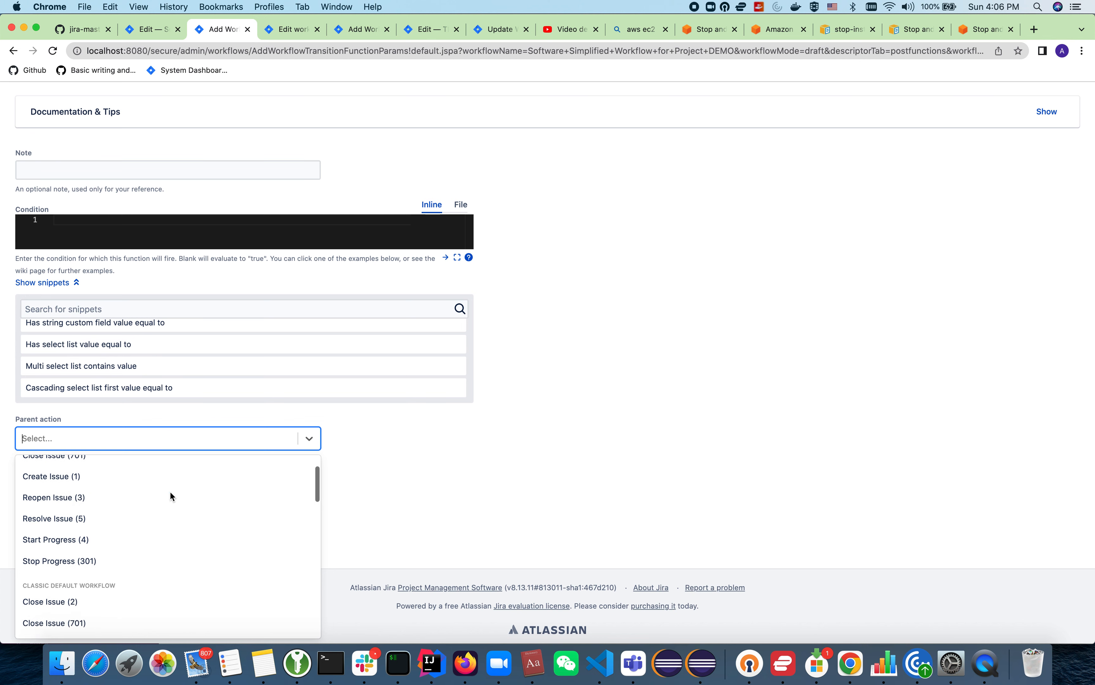
pyautogui.scroll(-3, 170, 493)
pyautogui.scroll(-5, 170, 495)
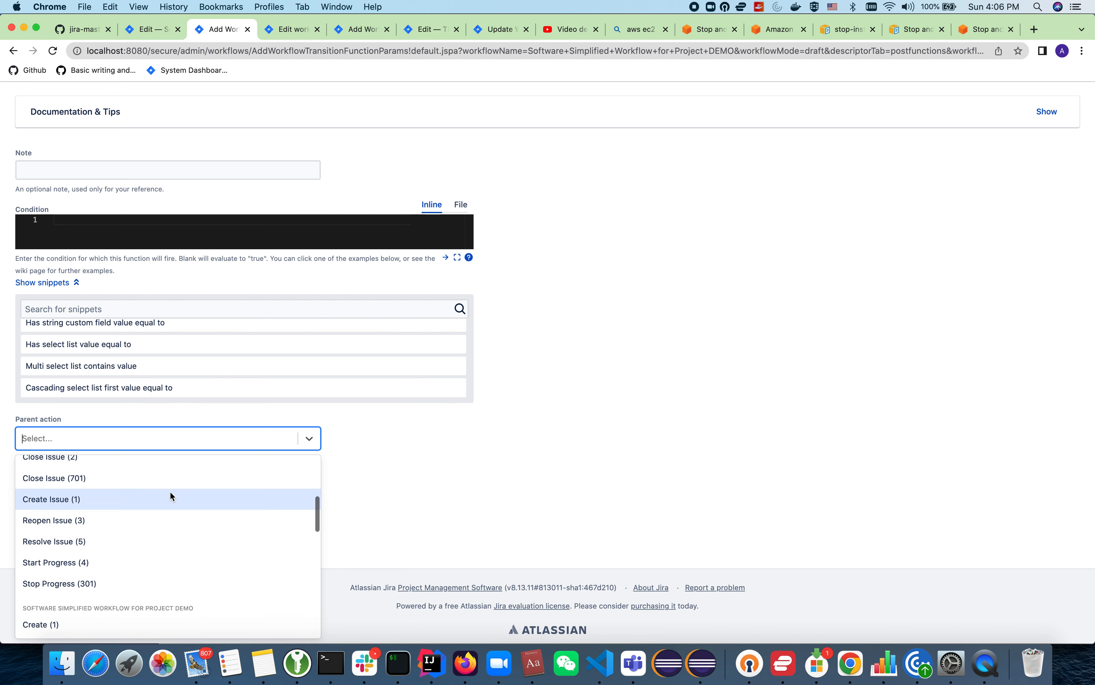
pyautogui.scroll(-1, 169, 490)
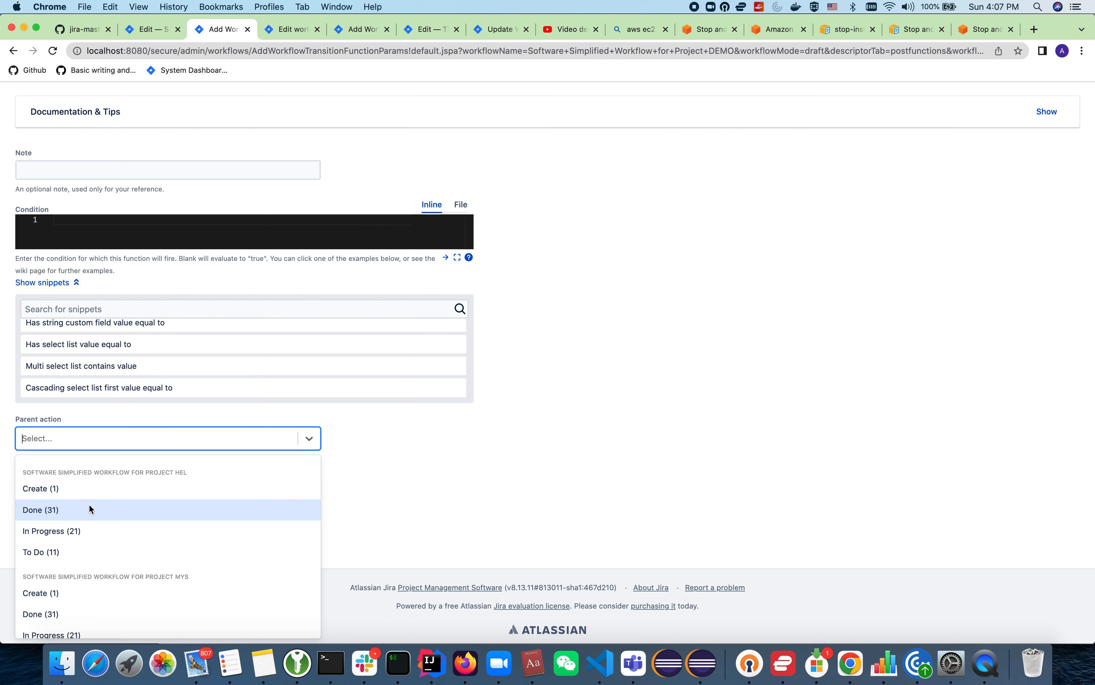
pyautogui.click(278, 32)
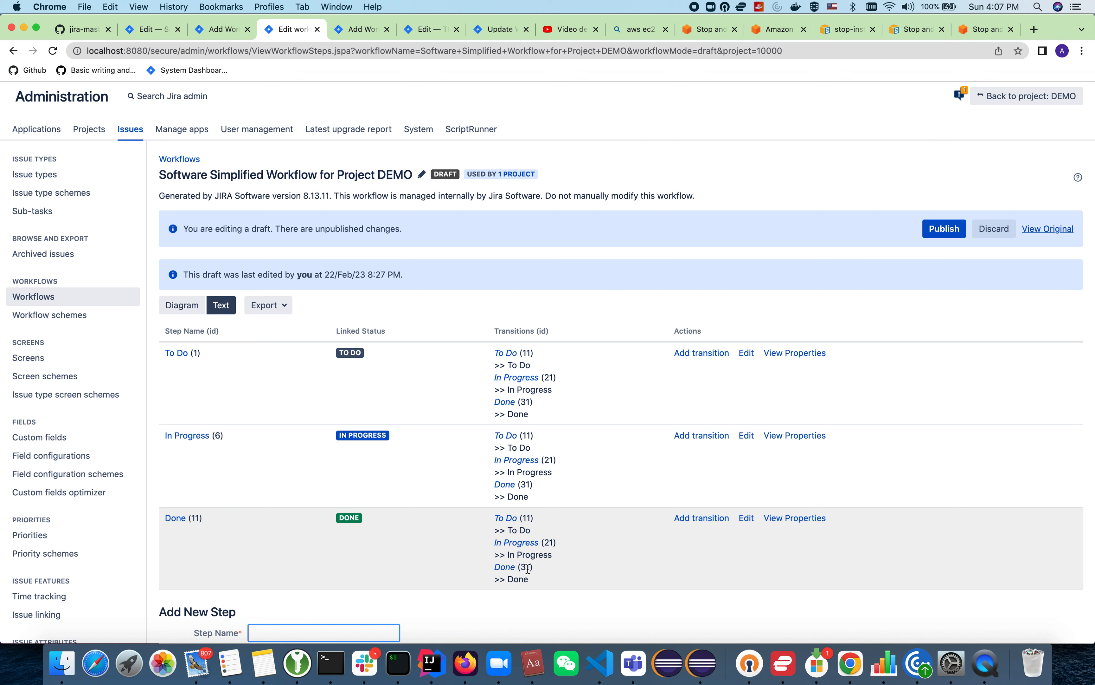
pyautogui.click(223, 33)
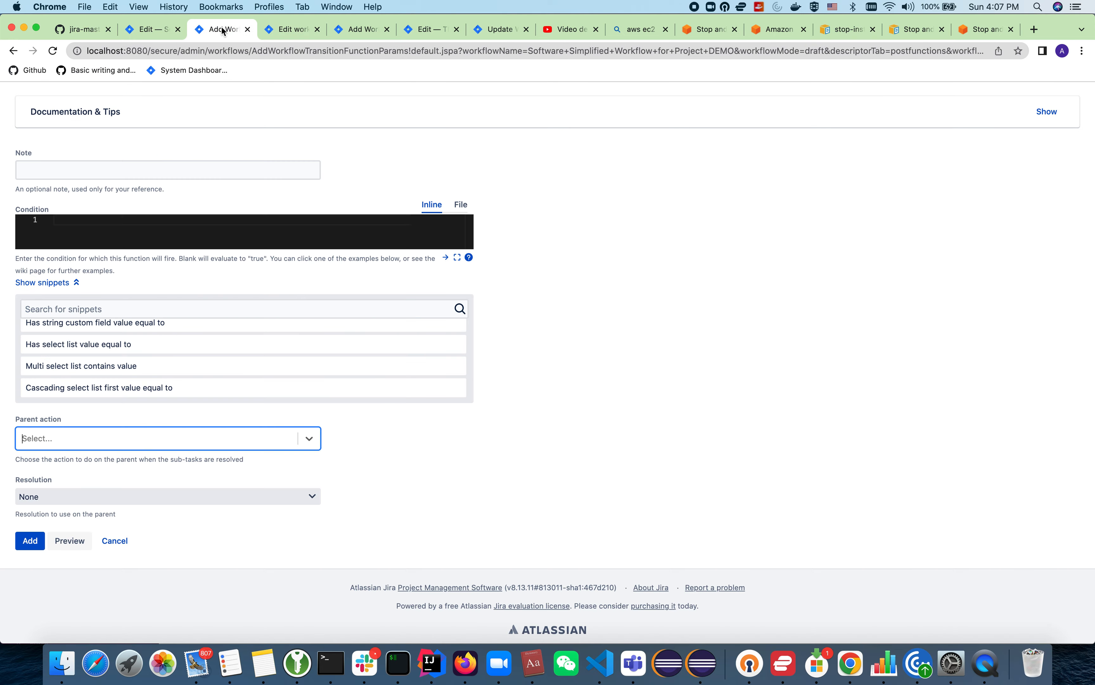
# Step: Return to the Done transition's post functions and re-save the existing parent-transition function, keeping parent action Done (31) and resolution Done
pyautogui.click(13, 50)
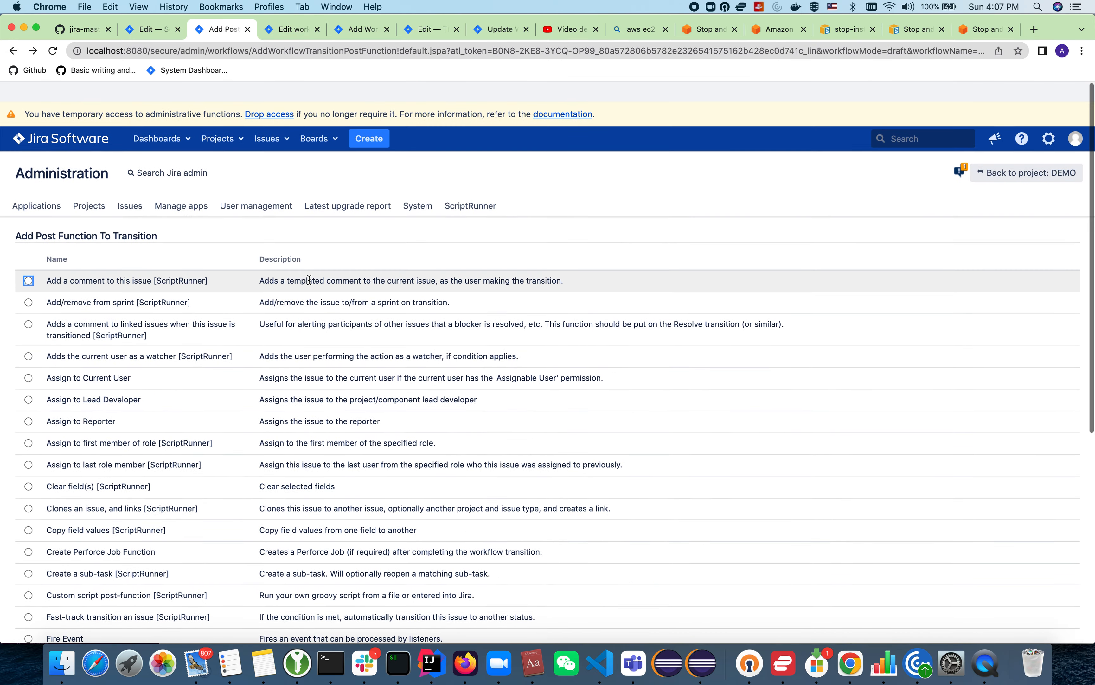
pyautogui.click(13, 51)
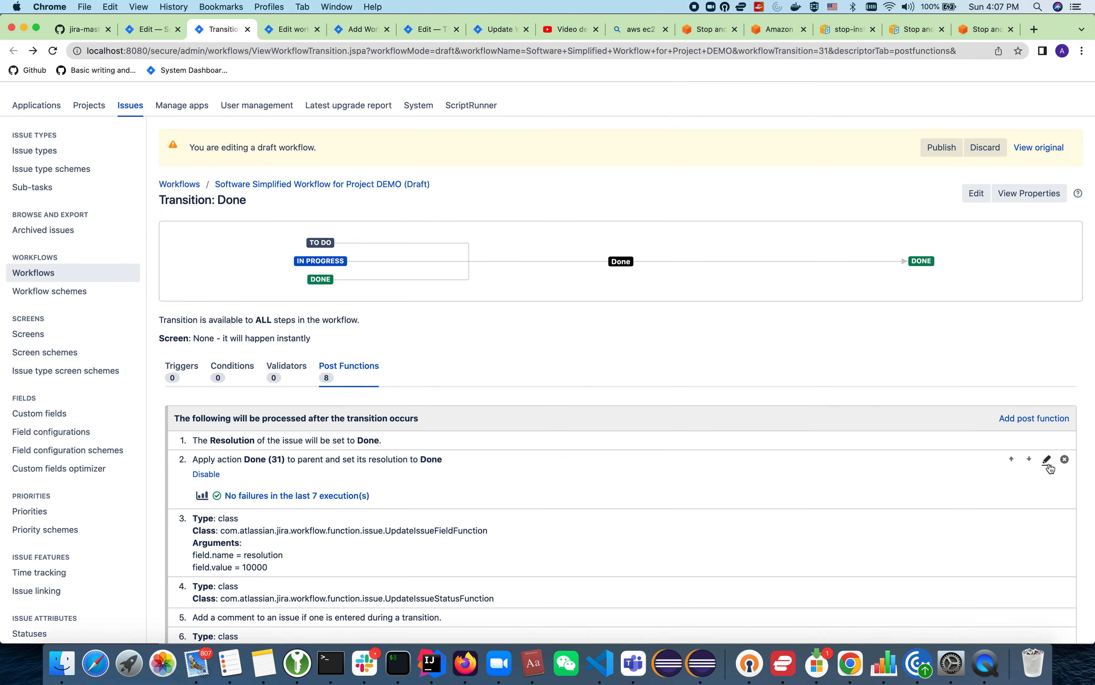
pyautogui.click(1047, 460)
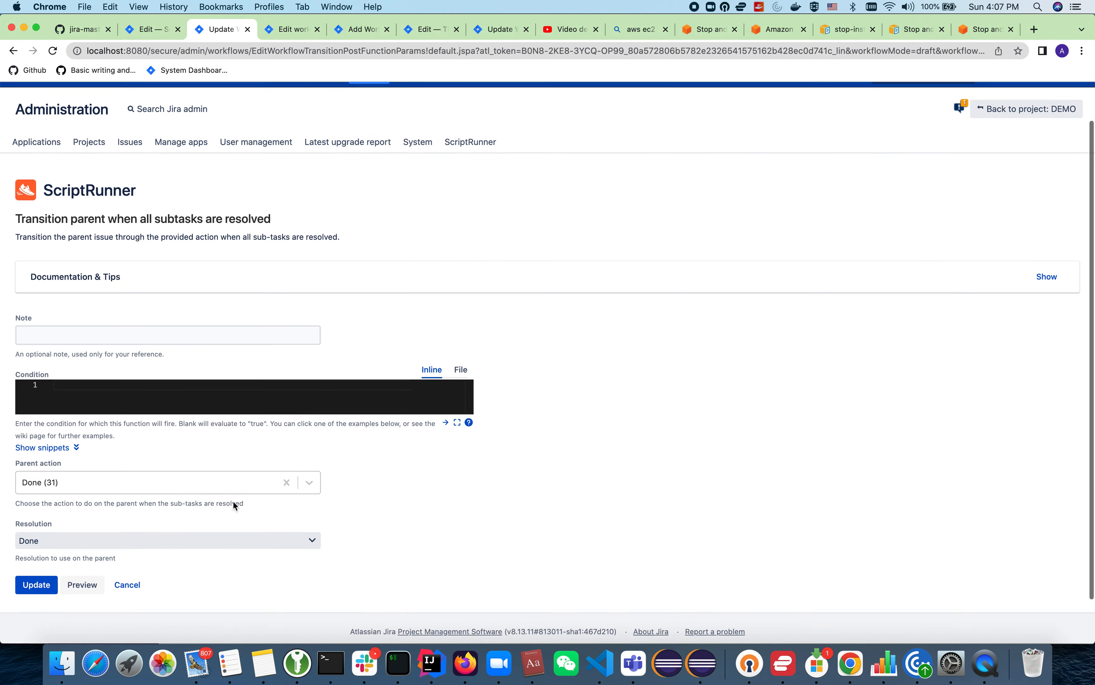
pyautogui.click(279, 34)
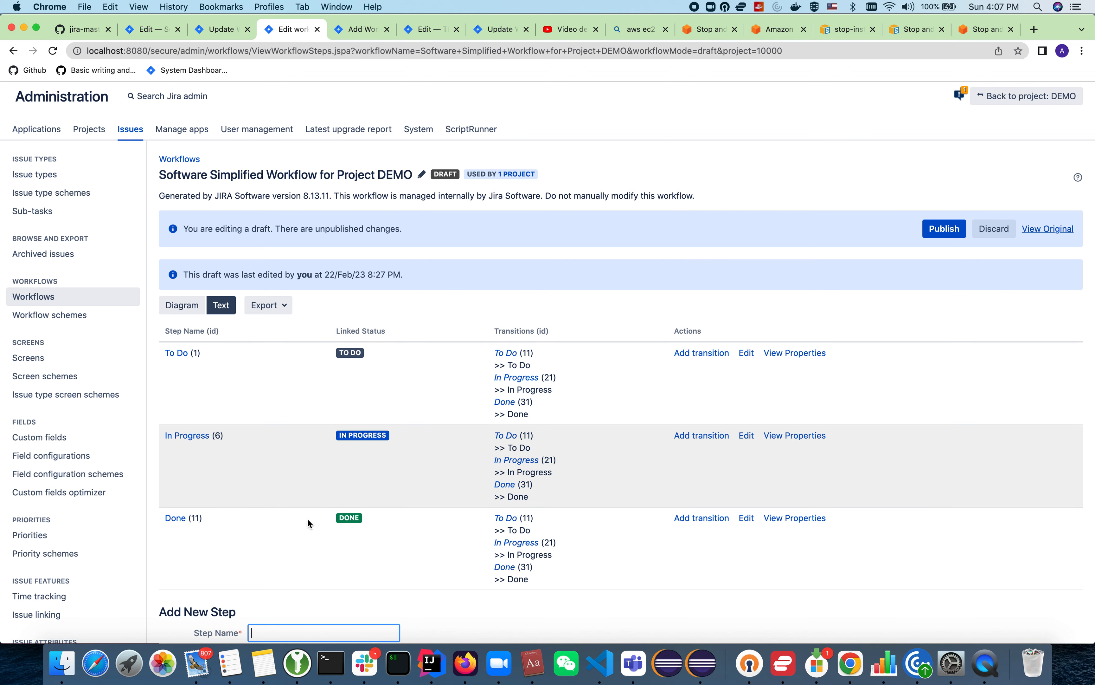
pyautogui.click(221, 29)
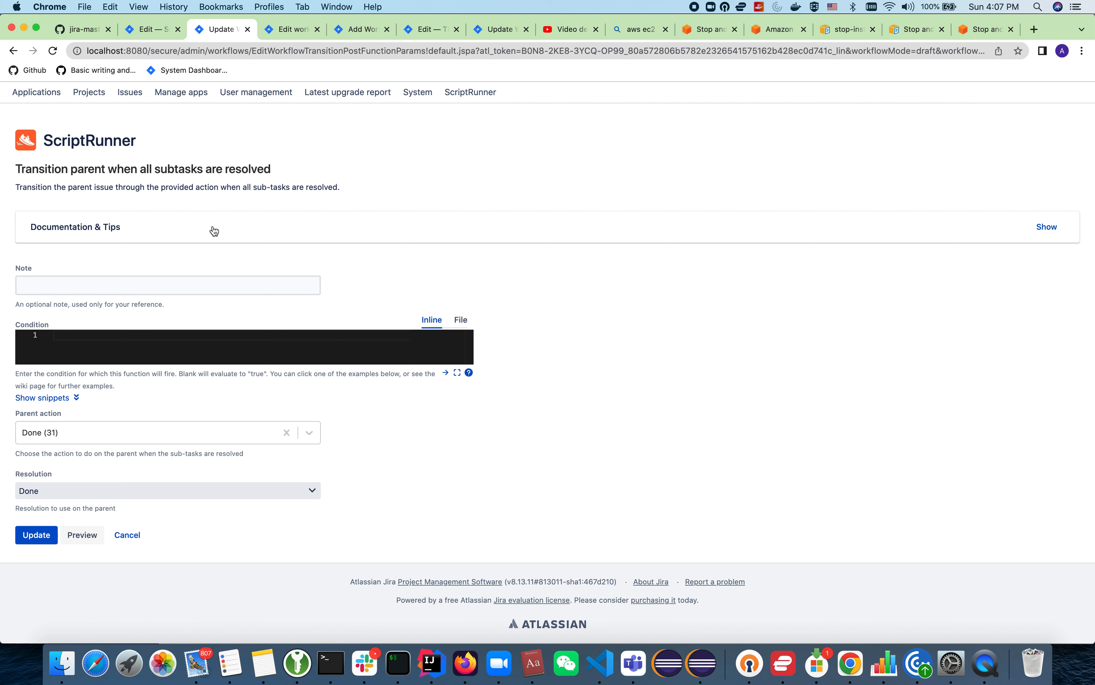
pyautogui.click(53, 538)
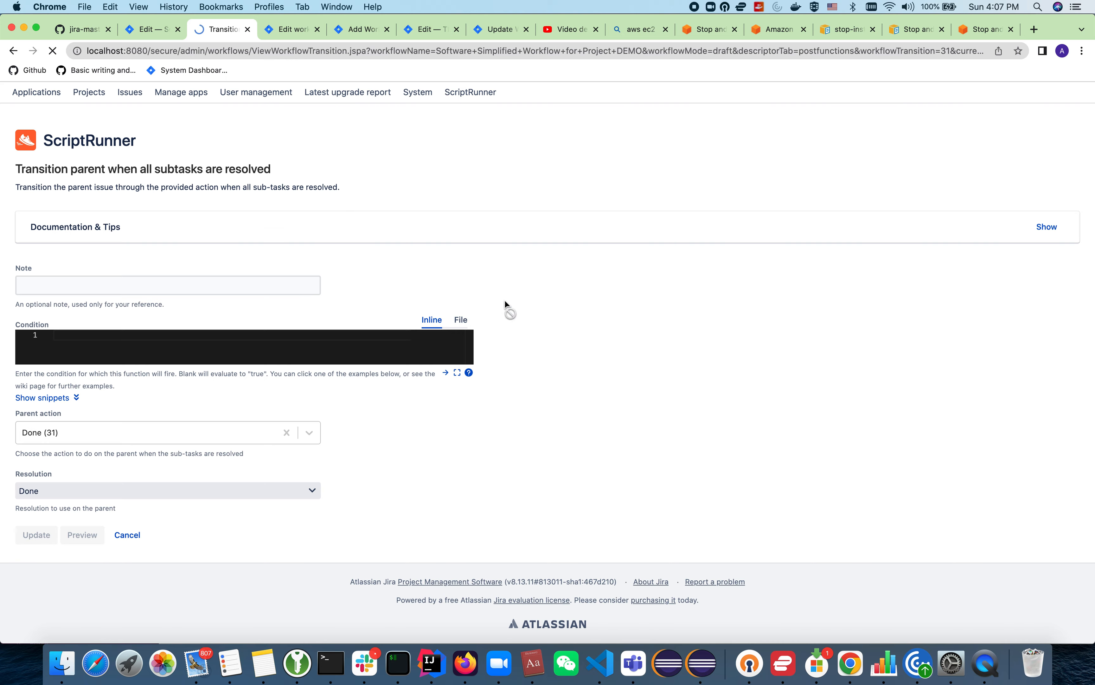
# Step: Publish the draft Software Simplified Workflow for Project DEMO without saving a backup copy
pyautogui.click(943, 229)
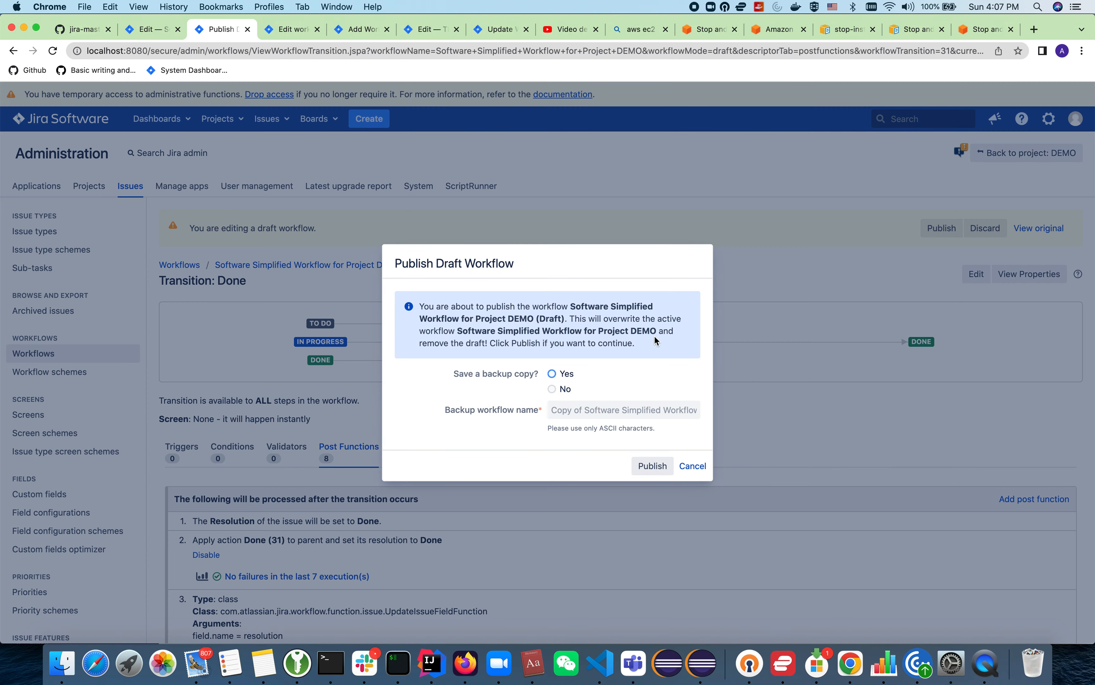
pyautogui.click(562, 388)
pyautogui.click(656, 471)
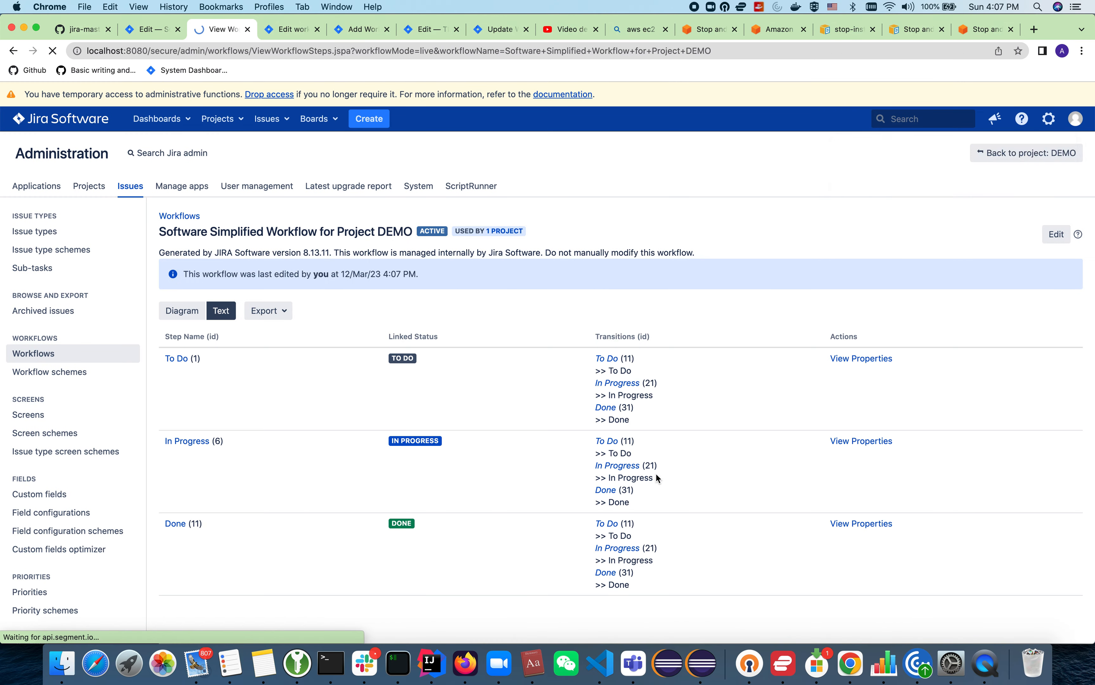
# Step: Reopen the published workflow for editing in diagram view and open the post functions of the transition from all statuses to Done
pyautogui.click(183, 313)
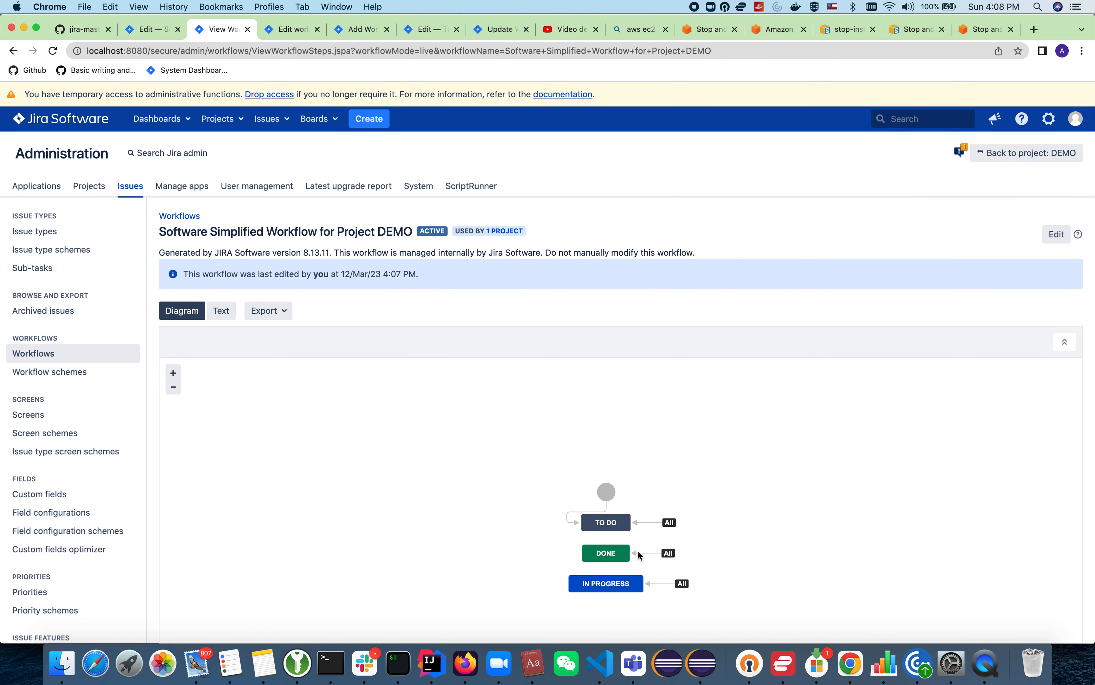
pyautogui.click(1060, 233)
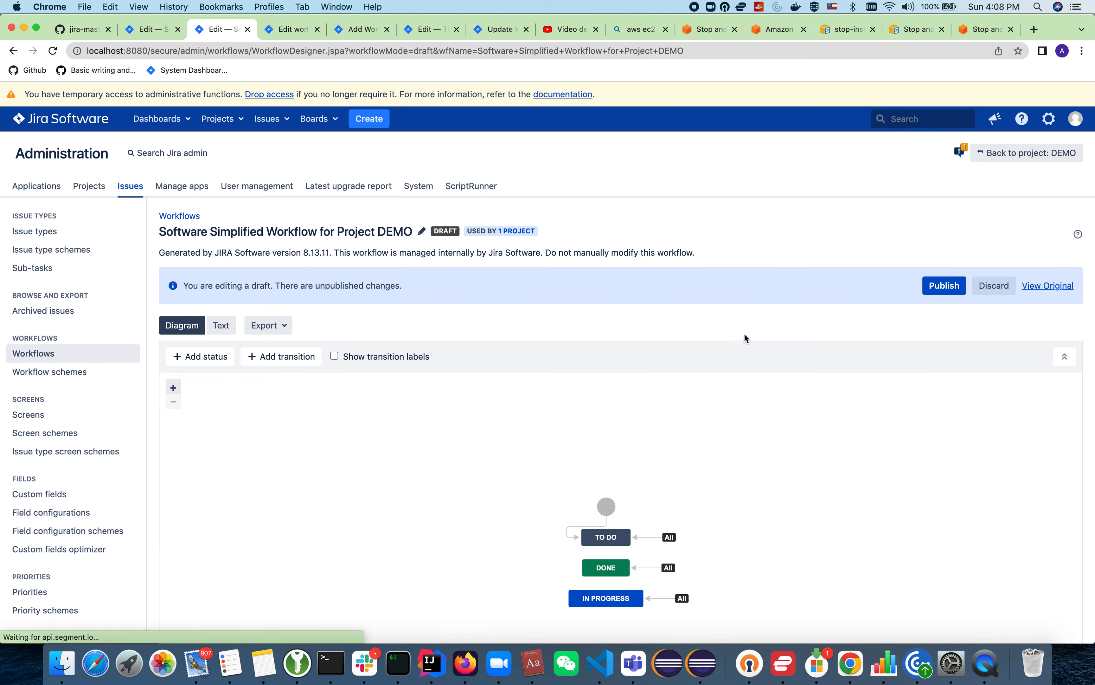
pyautogui.click(645, 568)
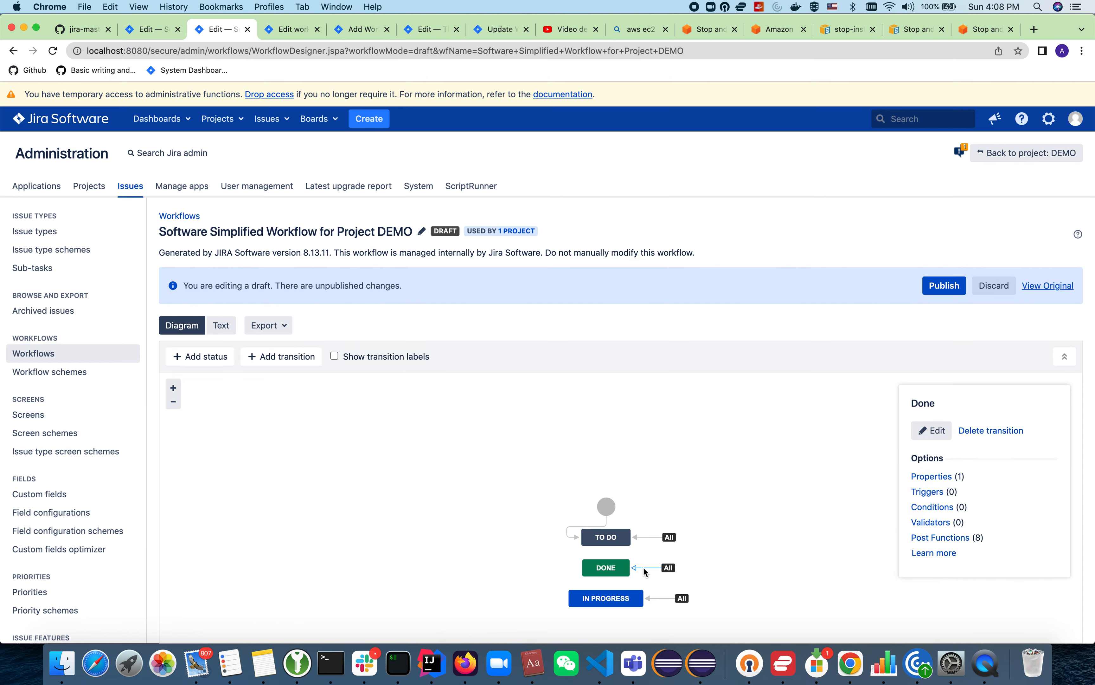
pyautogui.click(914, 537)
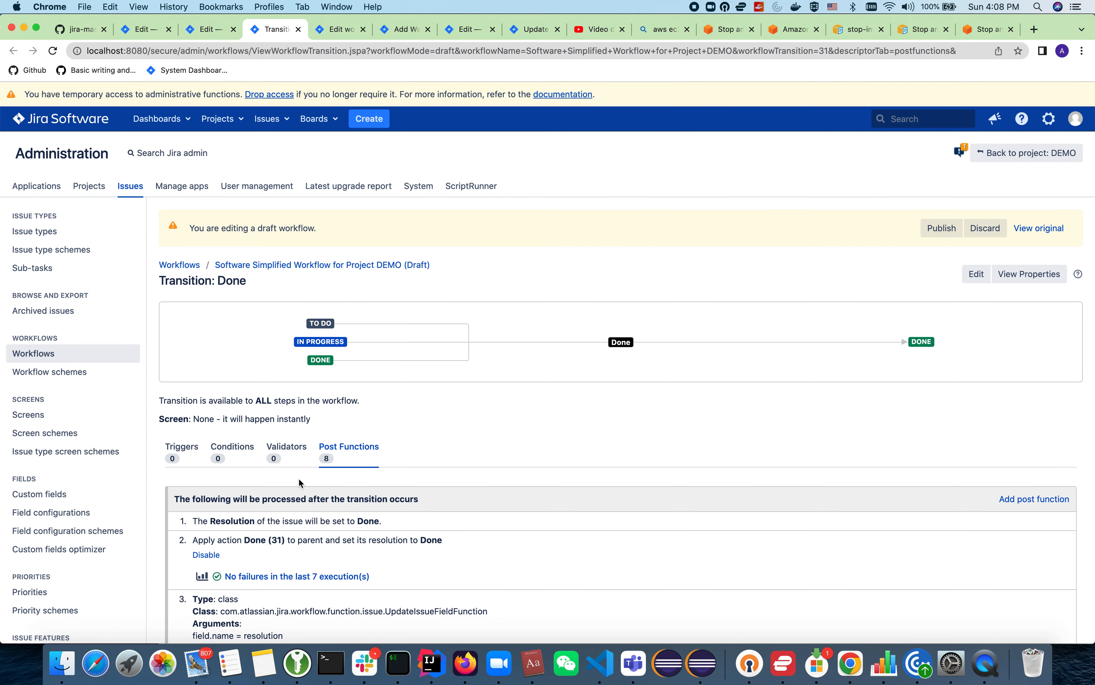
# Step: Examine the logs, payload and timing of several executions in the parent-transition post function's execution history, and close it
pyautogui.click(268, 576)
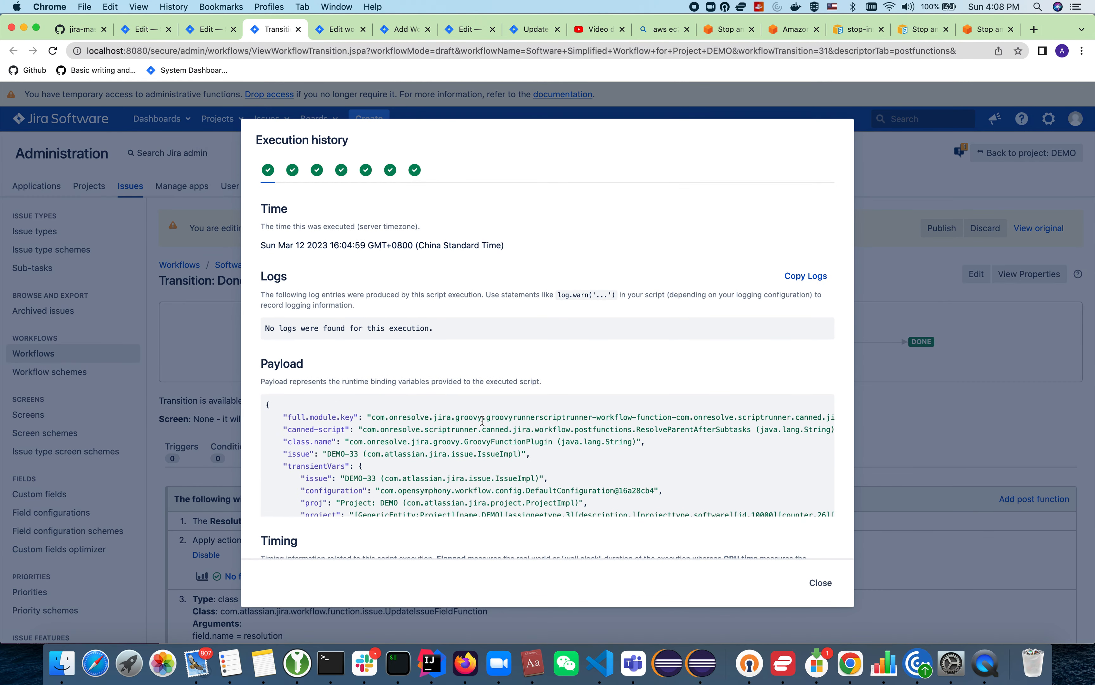
pyautogui.scroll(-10, 482, 421)
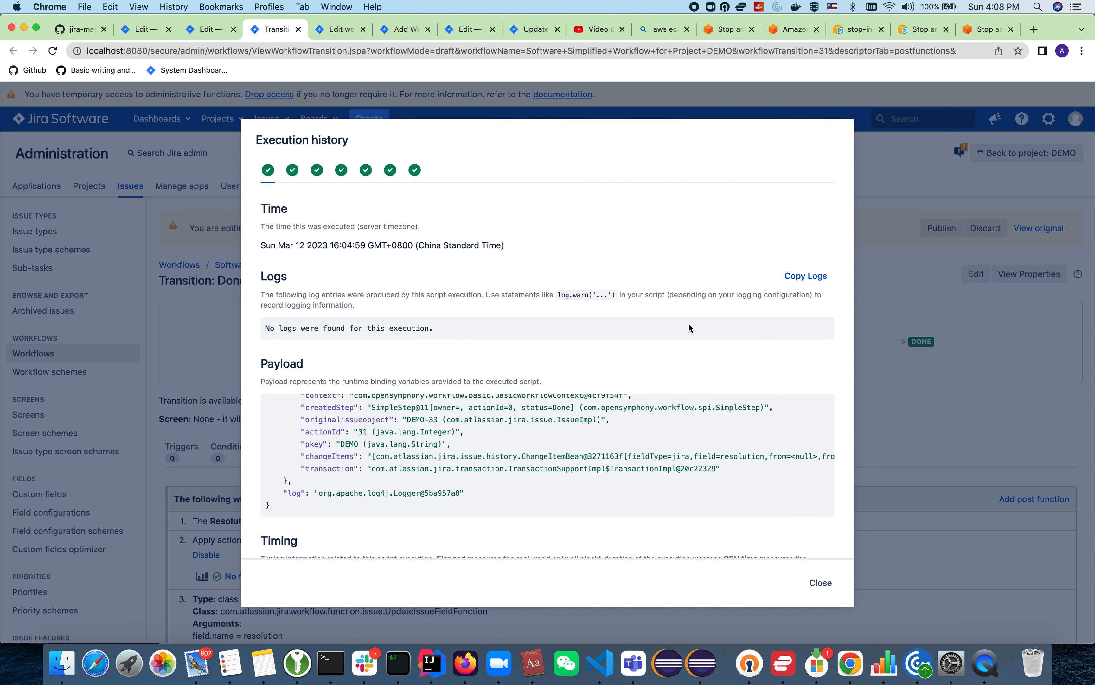
pyautogui.click(293, 171)
pyautogui.click(318, 174)
pyautogui.click(341, 172)
pyautogui.click(367, 175)
pyautogui.click(390, 172)
pyautogui.scroll(-3, 395, 319)
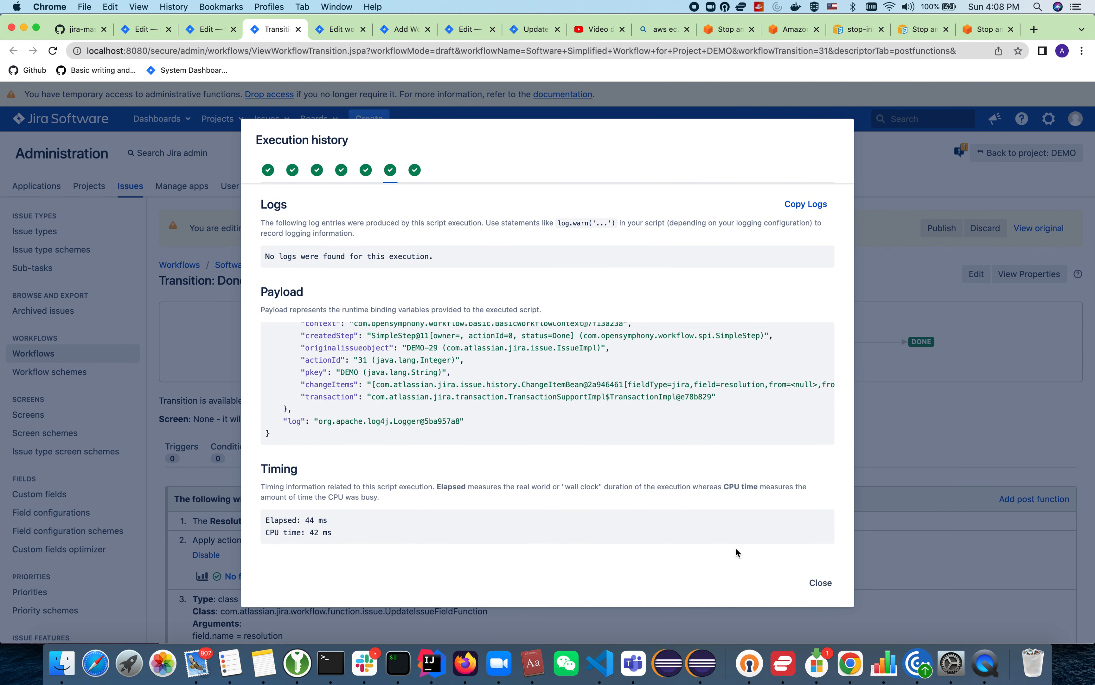
pyautogui.click(820, 583)
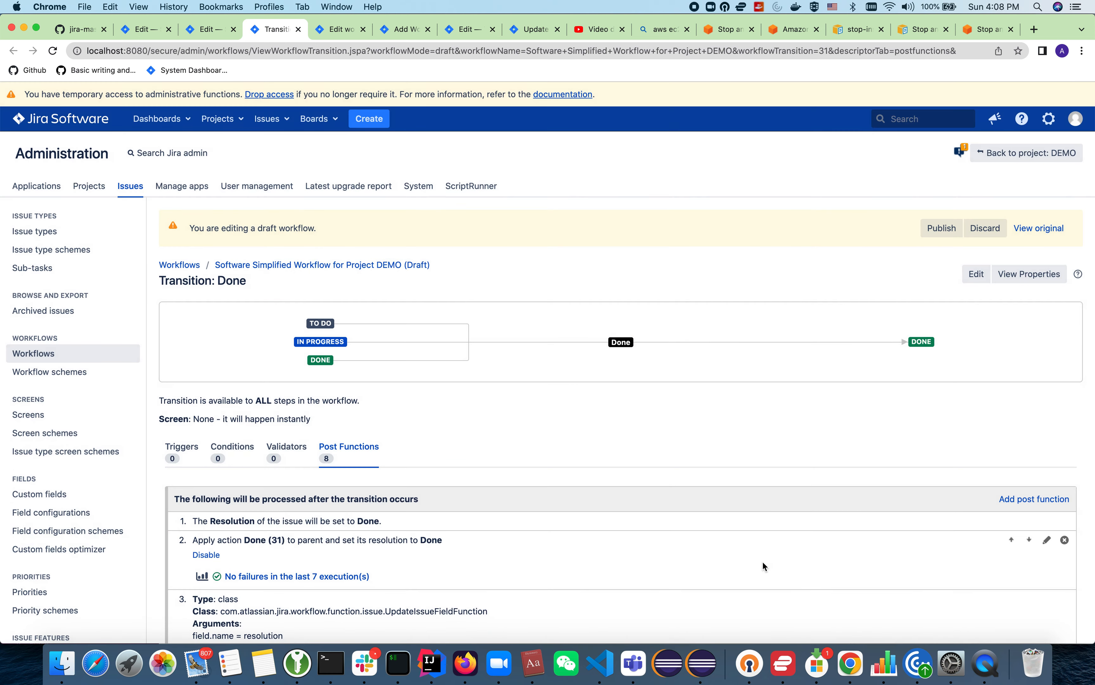
# Step: Open the parent-transition post function for editing and show the example snippets for its inline condition
pyautogui.click(1045, 542)
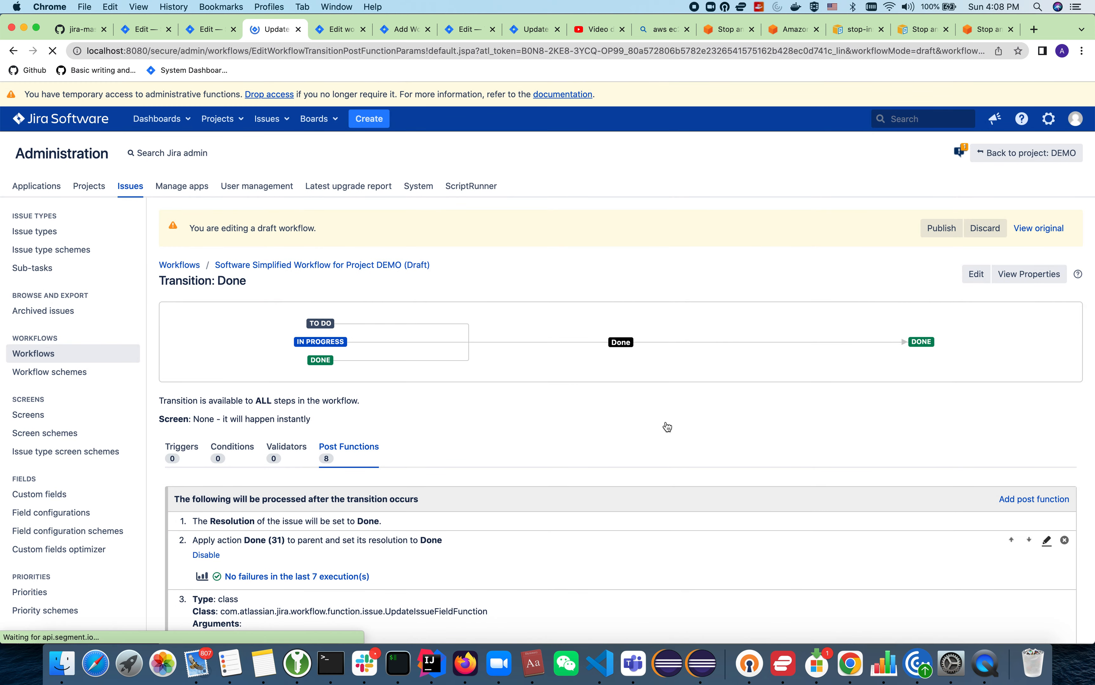
pyautogui.scroll(-1, 245, 455)
pyautogui.scroll(-1, 245, 456)
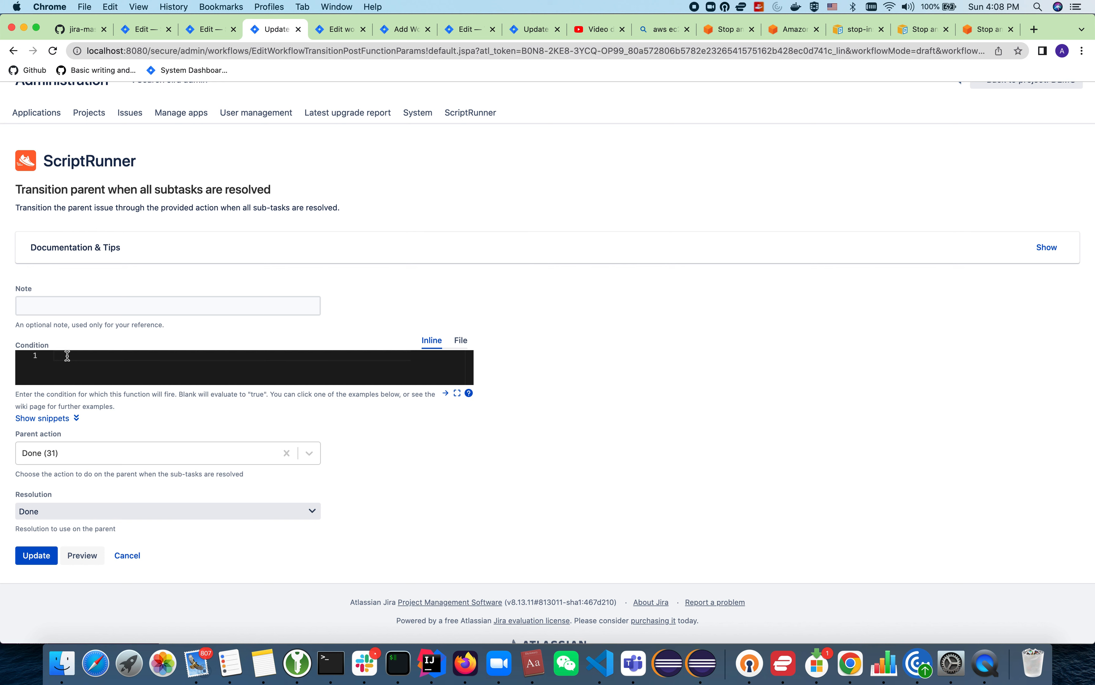
pyautogui.click(73, 417)
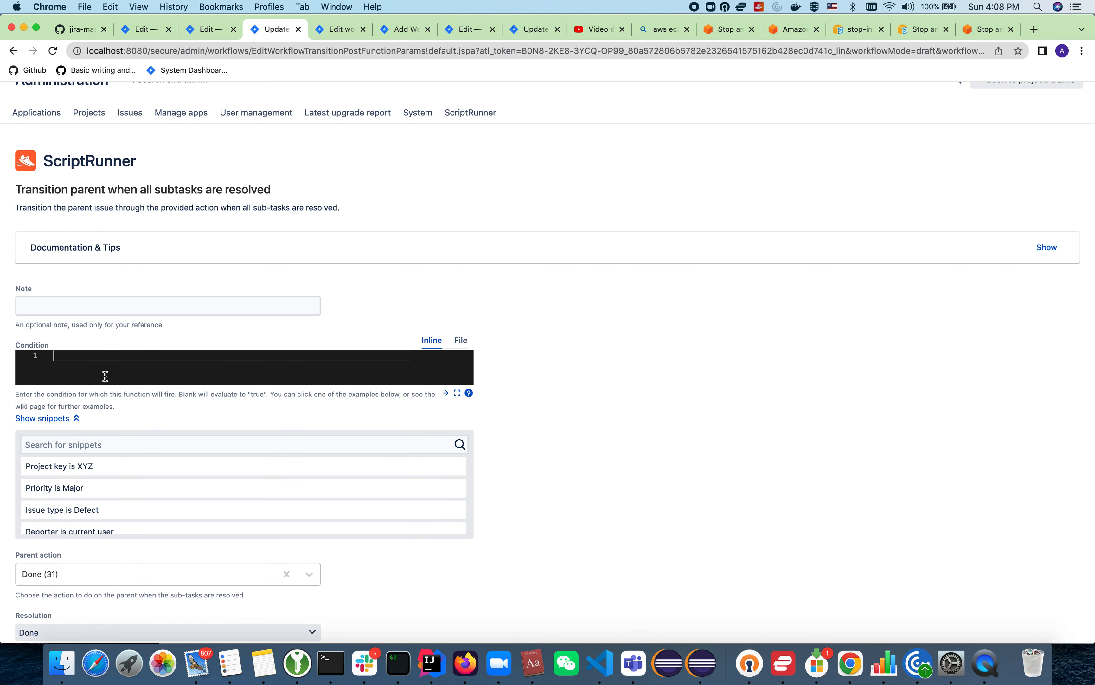
pyautogui.click(105, 376)
# Step: Switch to the close-parent-issue-when-subtask-closed README on GitHub and review its background and the post function listed under Skills Used
pyautogui.click(87, 31)
pyautogui.click(319, 398)
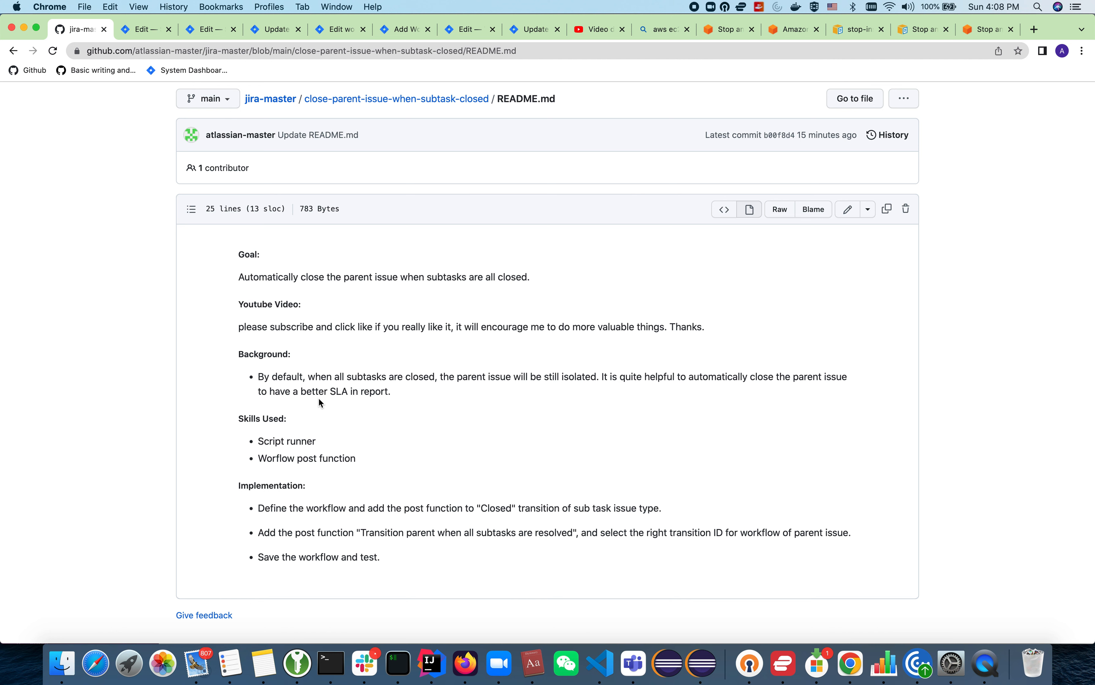
pyautogui.doubleClick(312, 460)
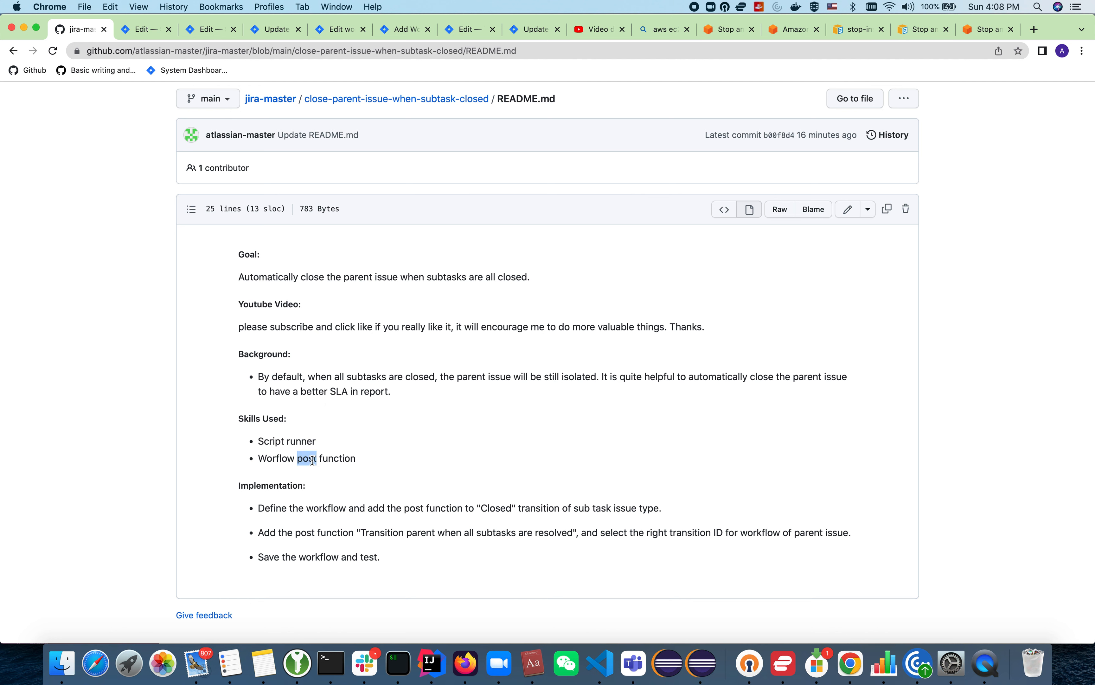